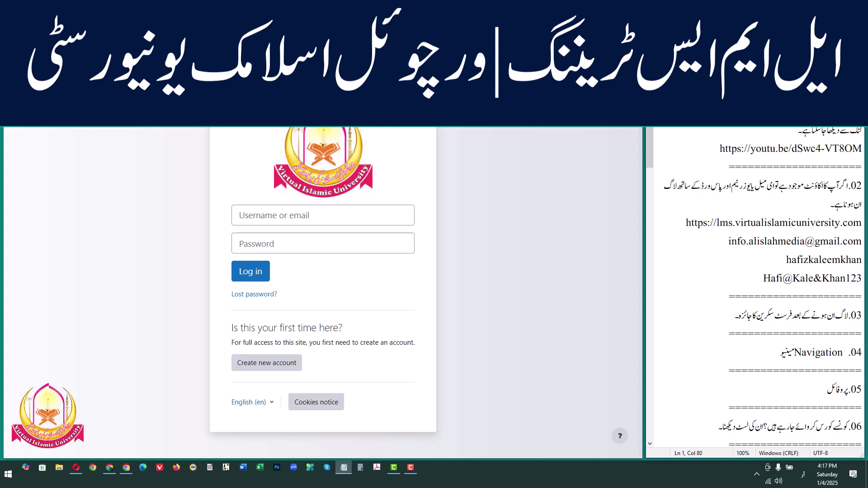
# Step: Review item 01 of the training notes about needing an LMS account, including its YouTube video link
pyautogui.press('Home')
pyautogui.press('Right')
pyautogui.press('Right')
pyautogui.click(782, 134)
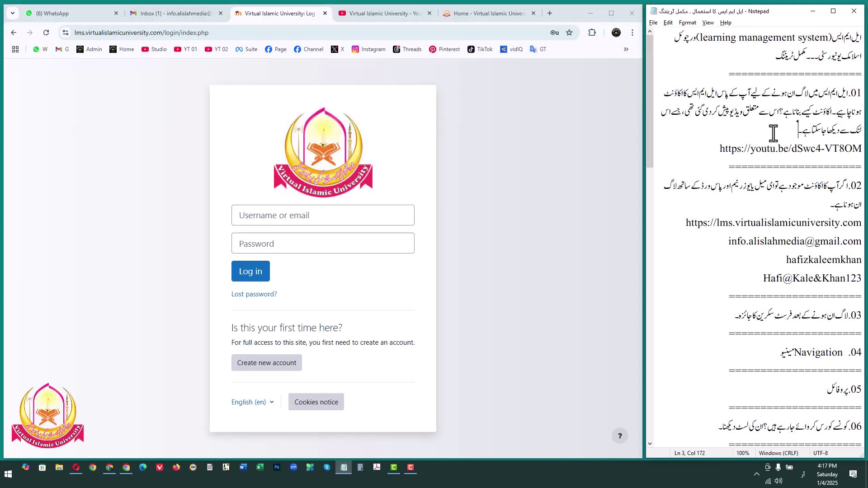
pyautogui.moveTo(799, 132); pyautogui.dragTo(858, 93)
pyautogui.click(776, 150)
pyautogui.moveTo(711, 152)
pyautogui.mouseDown()
pyautogui.moveTo(732, 152)
pyautogui.moveTo(717, 152)
pyautogui.mouseUp()
pyautogui.keyDown('shift'); pyautogui.click(720, 152); pyautogui.keyUp('shift')
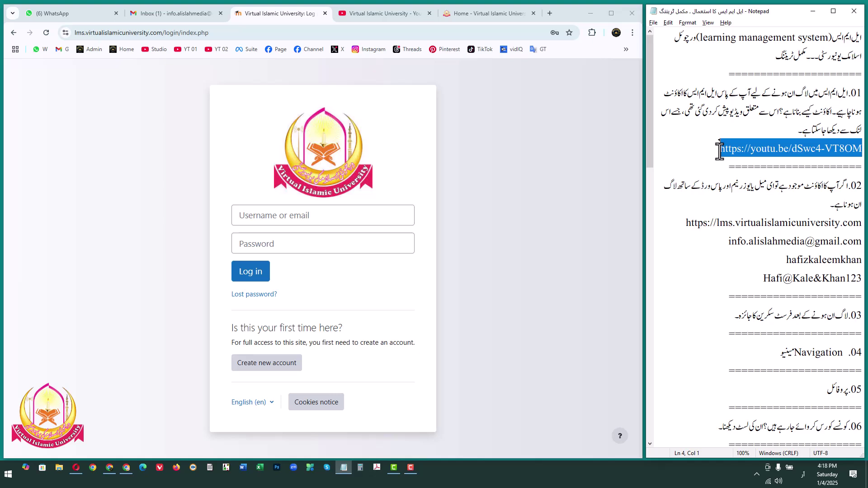
# Step: Review item 02 of the notes about logging in, including the LMS site address
pyautogui.click(815, 204)
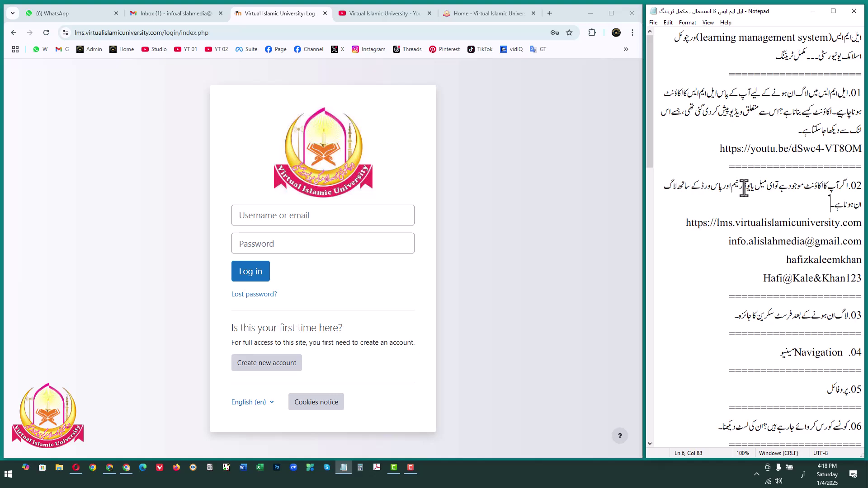
pyautogui.click(757, 223)
pyautogui.moveTo(684, 223); pyautogui.dragTo(858, 229)
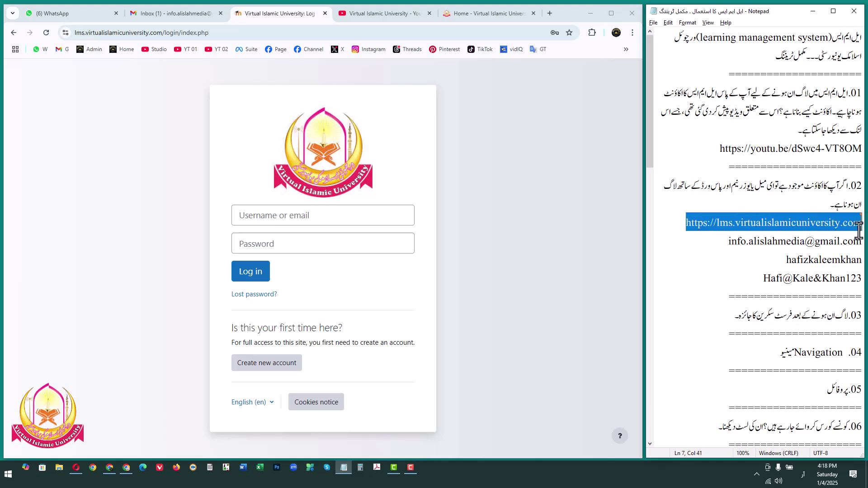
pyautogui.click(774, 221)
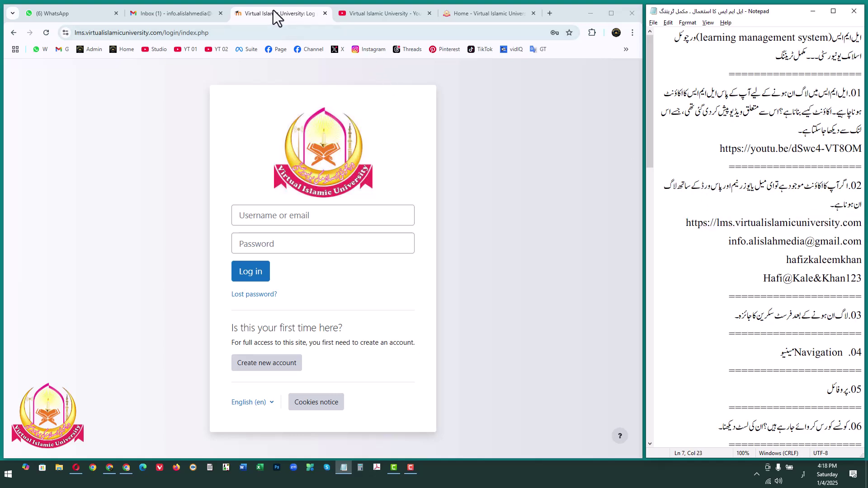
# Step: Copy the account username from the notes into the username field of the LMS login form
pyautogui.click(801, 258)
pyautogui.doubleClick(792, 262)
pyautogui.hotkey('ctrl', 'c')
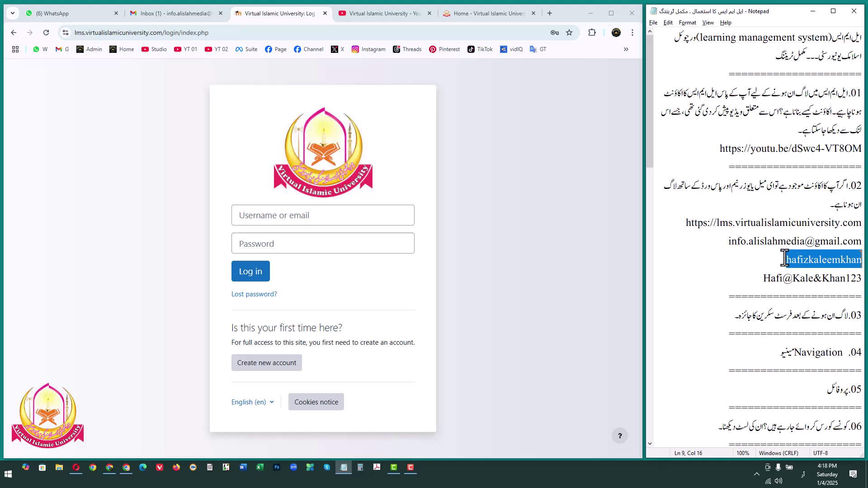
pyautogui.click(332, 217)
pyautogui.hotkey('ctrl', 'v')
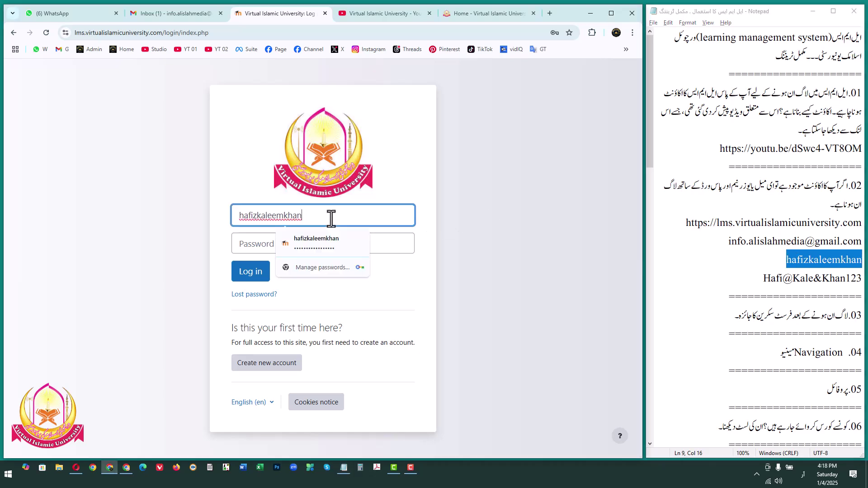
# Step: Copy the account password from the notes into the login form's password field and log in to the LMS
pyautogui.click(252, 240)
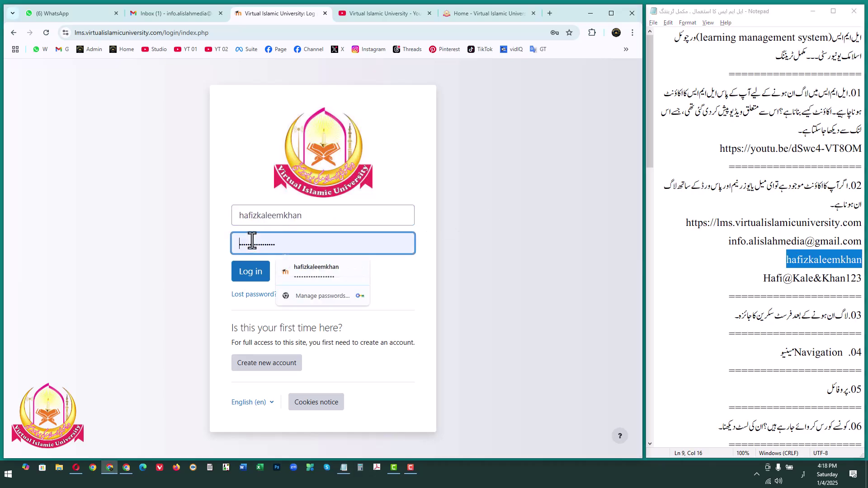
pyautogui.hotkey('alt', 'Tab')
pyautogui.press('Down')
pyautogui.press('Home')
pyautogui.hotkey('shift', 'End')
pyautogui.hotkey('ctrl', 'c')
pyautogui.click(259, 240)
pyautogui.hotkey('ctrl', 'v')
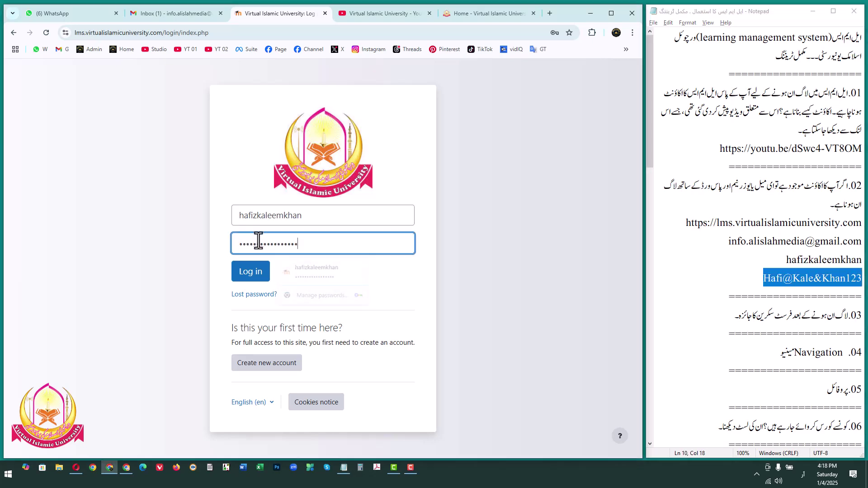
pyautogui.click(251, 273)
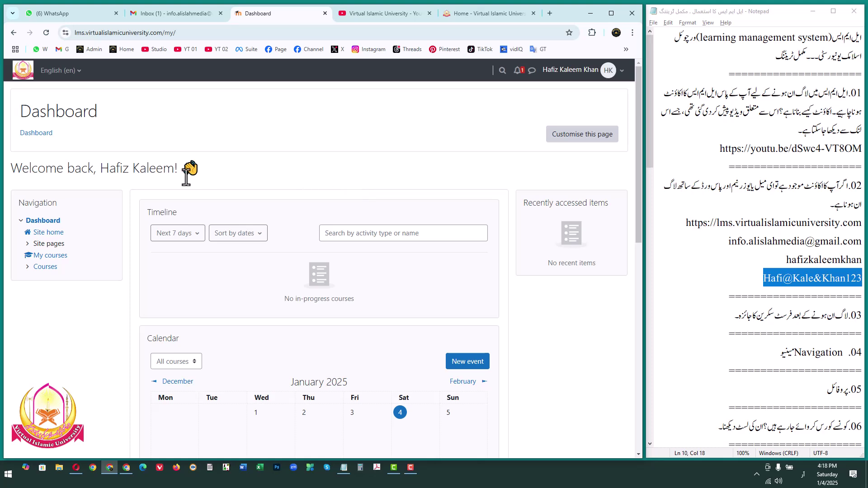
# Step: Look over the dashboard's timeline, calendar and Navigation block, following items 03 and 04 of the notes
pyautogui.scroll(-5, 295, 181)
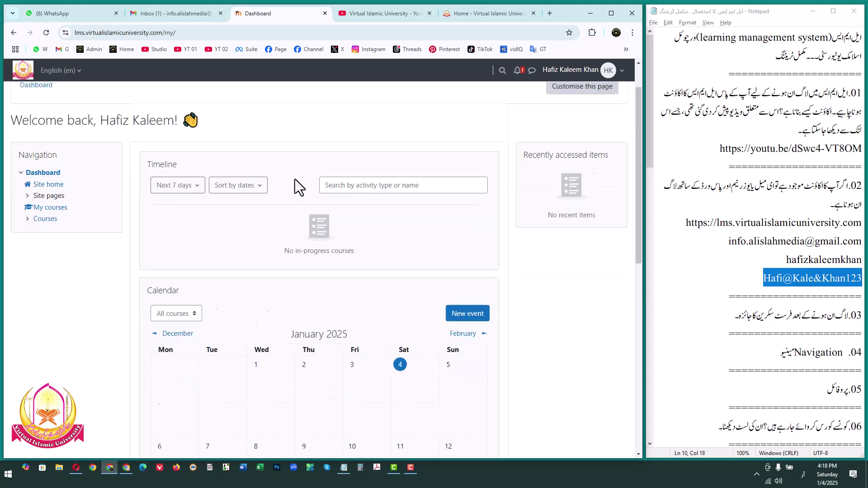
pyautogui.scroll(3, 261, 208)
pyautogui.scroll(2, 260, 207)
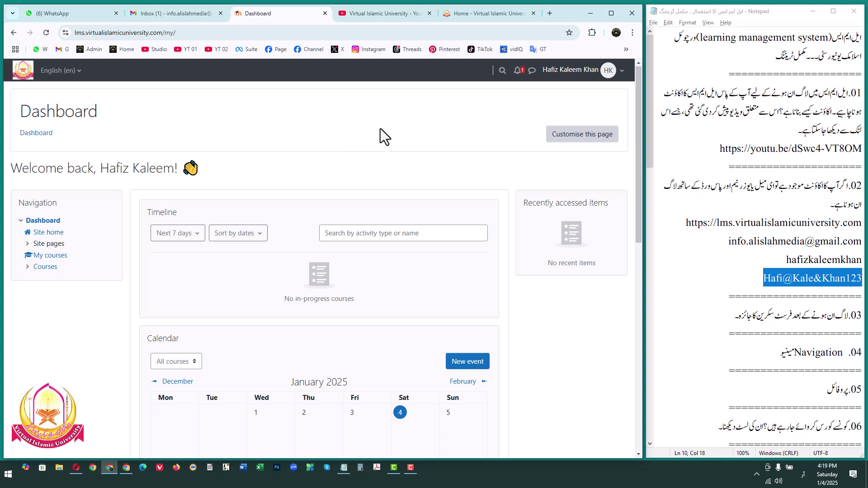
pyautogui.scroll(-1, 803, 252)
pyautogui.click(713, 264)
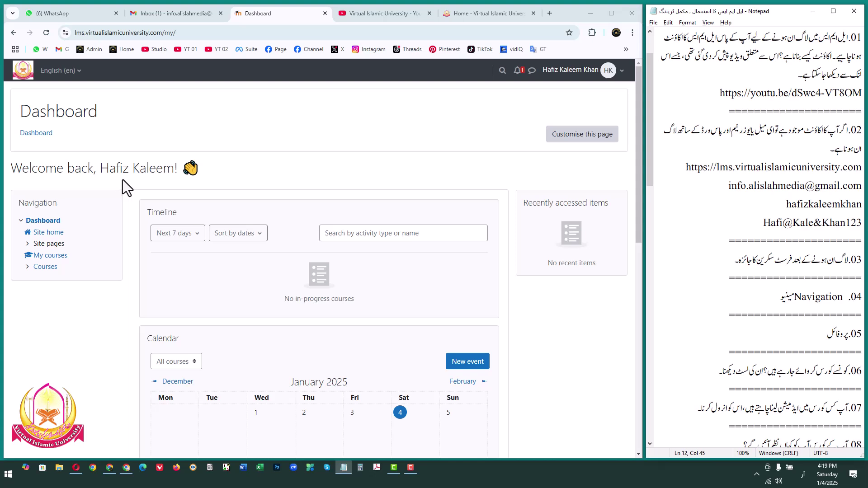
pyautogui.doubleClick(30, 203)
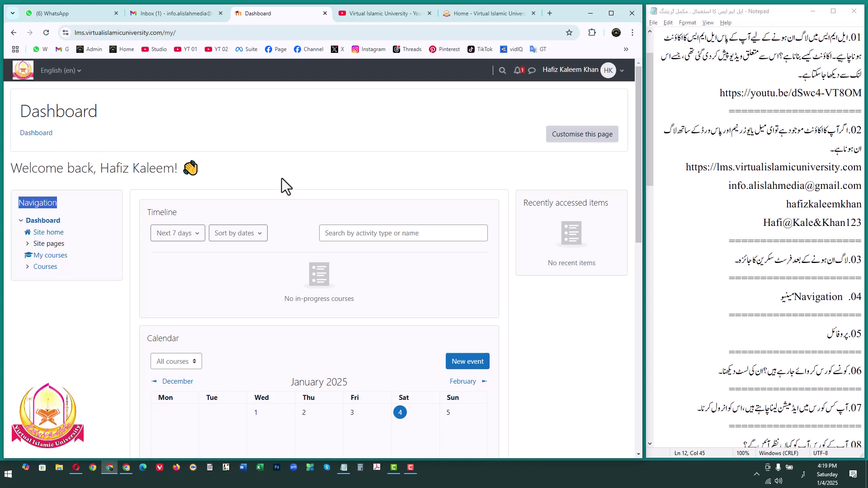
# Step: Open the site home page and look through the first site announcement addressed to students
pyautogui.click(48, 232)
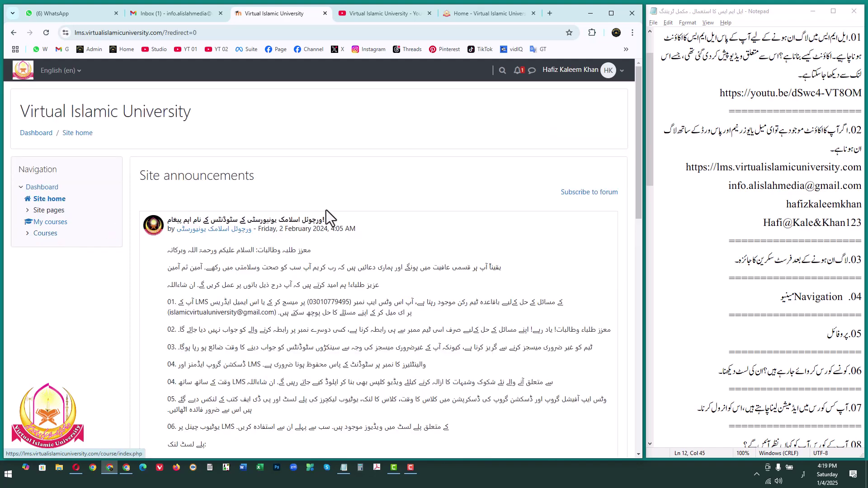
pyautogui.moveTo(140, 175); pyautogui.dragTo(245, 176)
pyautogui.scroll(-2, 353, 227)
pyautogui.scroll(2, 304, 242)
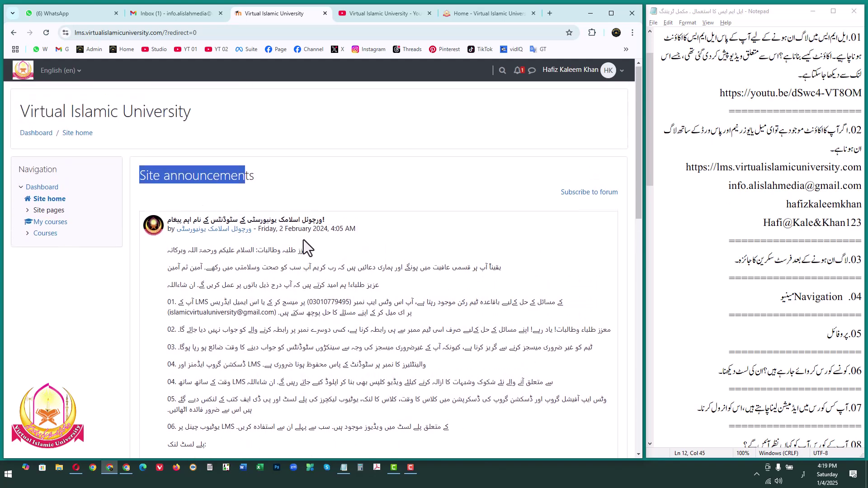
pyautogui.scroll(-1, 304, 239)
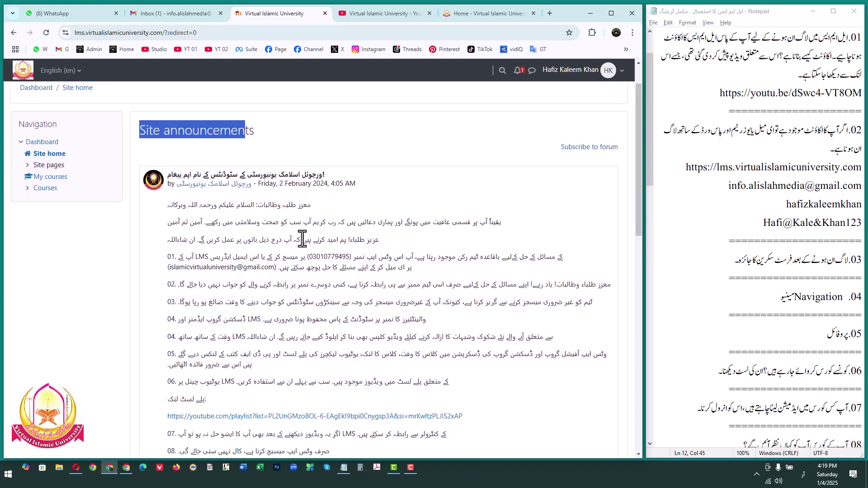
pyautogui.moveTo(176, 175); pyautogui.dragTo(309, 174)
pyautogui.scroll(-2, 327, 249)
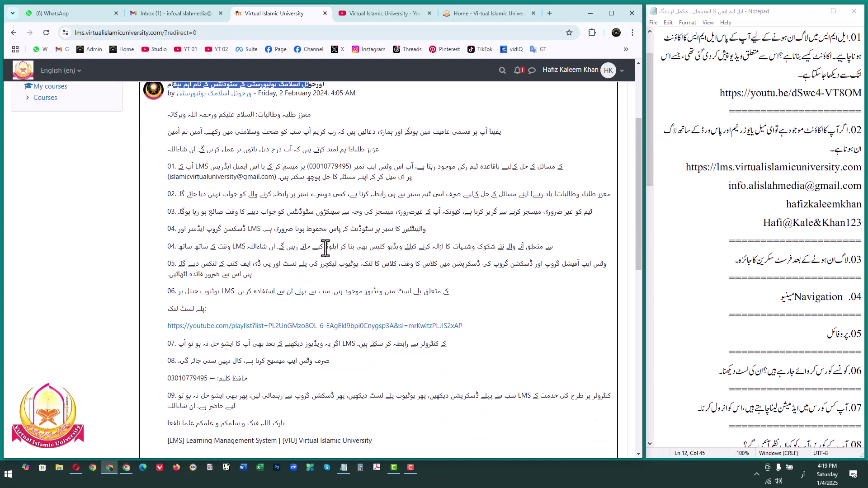
pyautogui.scroll(-6, 325, 248)
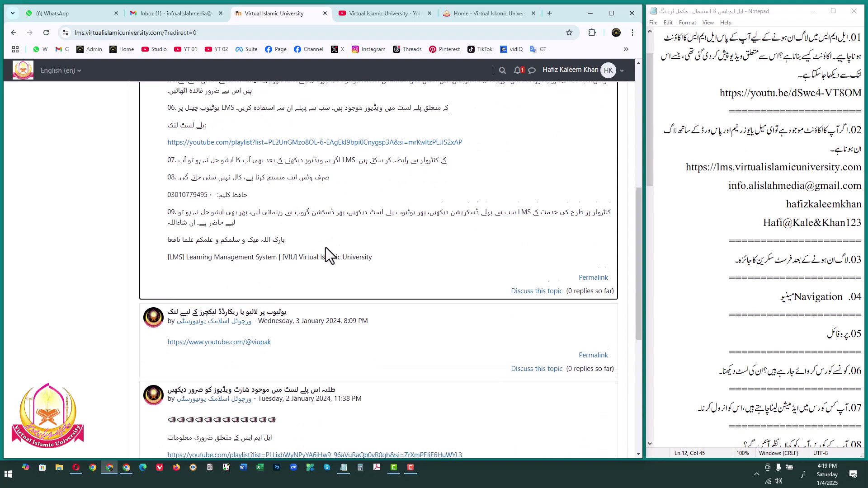
pyautogui.scroll(5, 322, 248)
pyautogui.scroll(3, 319, 248)
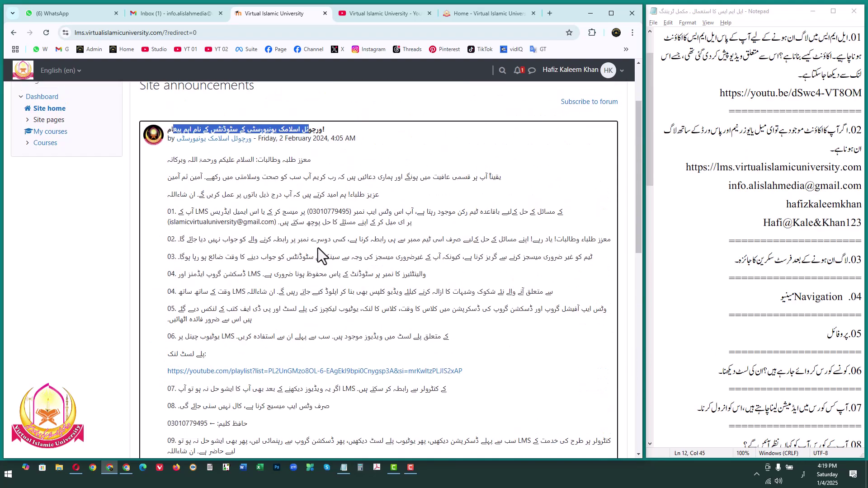
pyautogui.scroll(2, 318, 248)
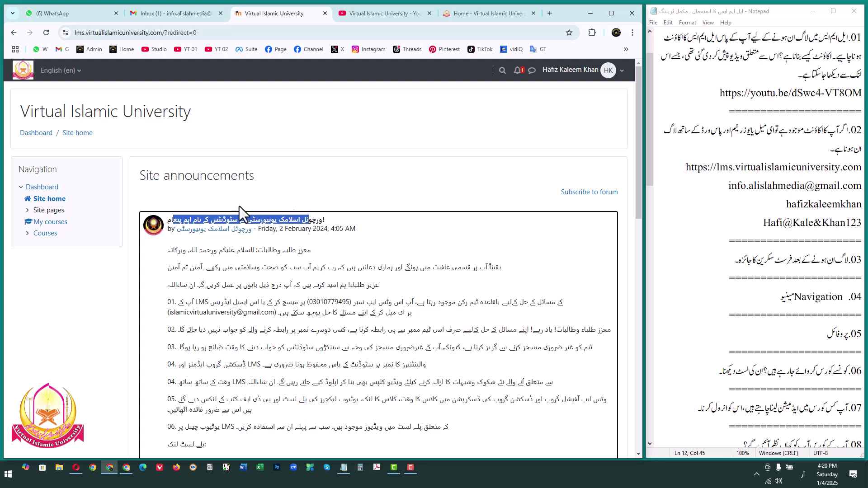
# Step: Examine all the site announcements, including the posts with the YouTube lecture link and the short-video playlist
pyautogui.moveTo(139, 176); pyautogui.dragTo(244, 176)
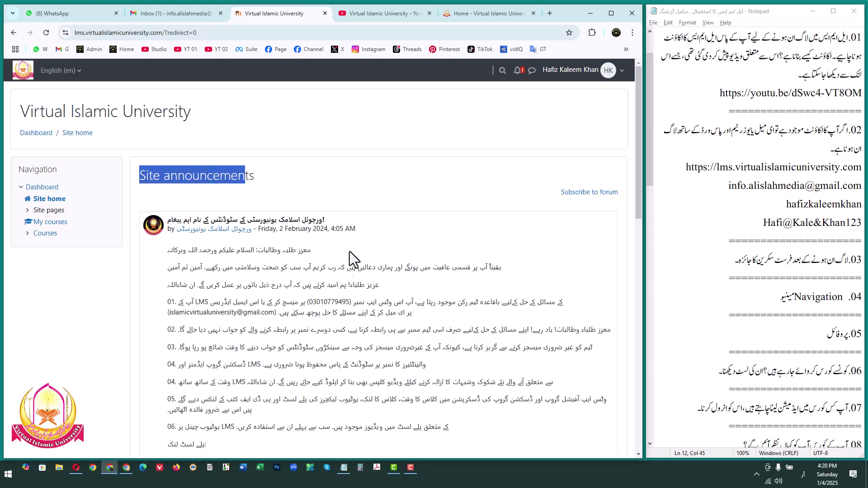
pyautogui.scroll(-2, 350, 262)
pyautogui.scroll(-4, 264, 232)
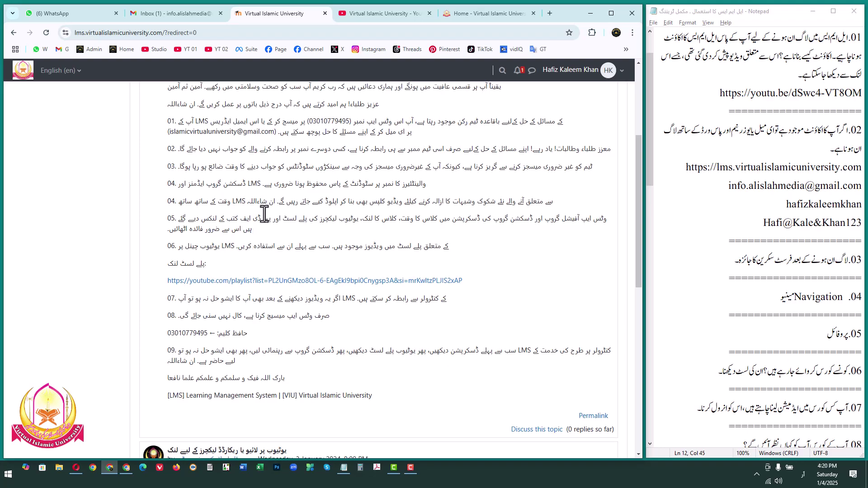
pyautogui.scroll(-7, 265, 235)
pyautogui.scroll(13, 260, 237)
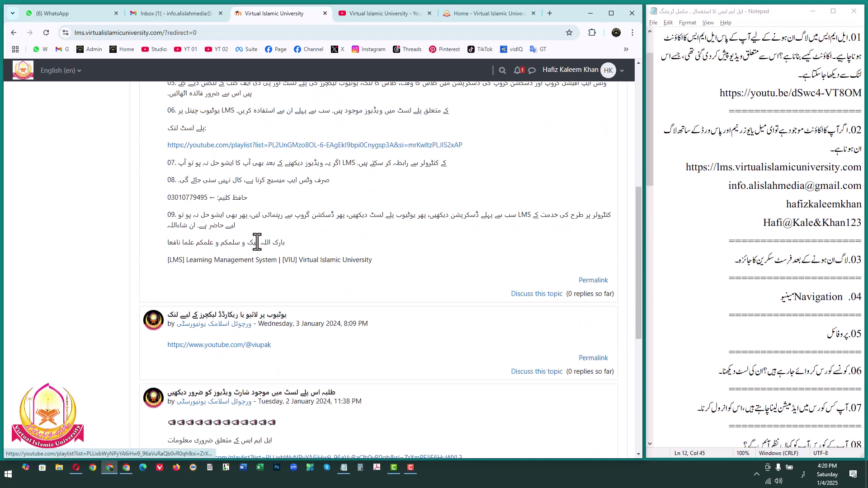
pyautogui.moveTo(141, 175); pyautogui.dragTo(250, 183)
pyautogui.scroll(-7, 265, 248)
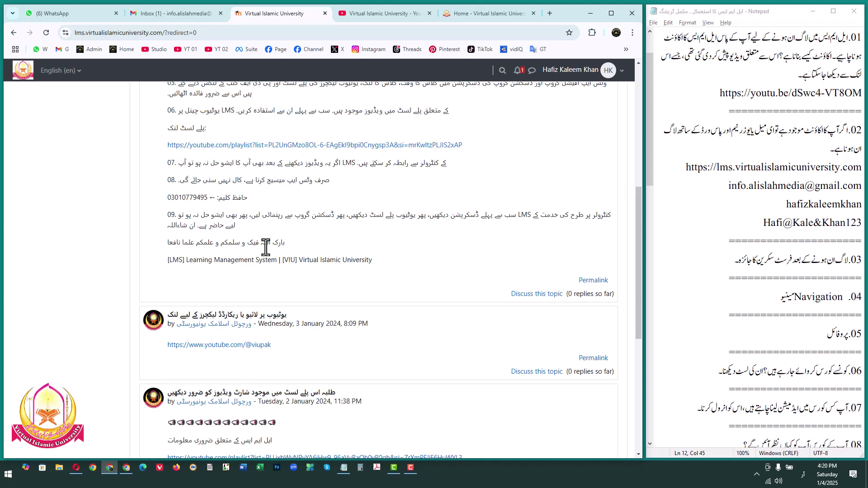
pyautogui.scroll(-2, 264, 248)
pyautogui.scroll(9, 255, 244)
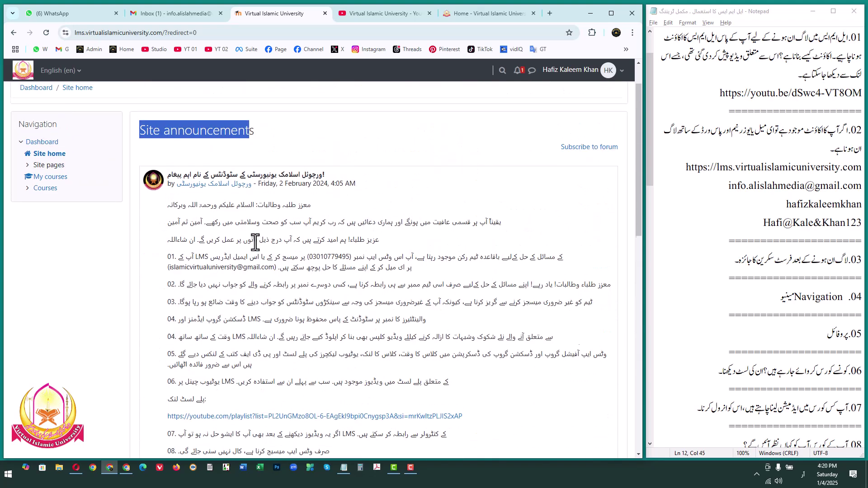
pyautogui.scroll(-2, 256, 242)
pyautogui.moveTo(226, 176); pyautogui.dragTo(271, 274)
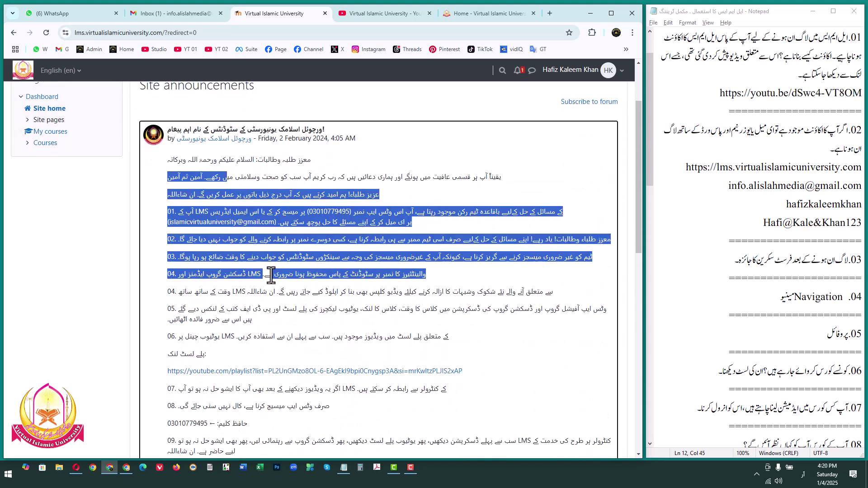
pyautogui.scroll(-7, 291, 237)
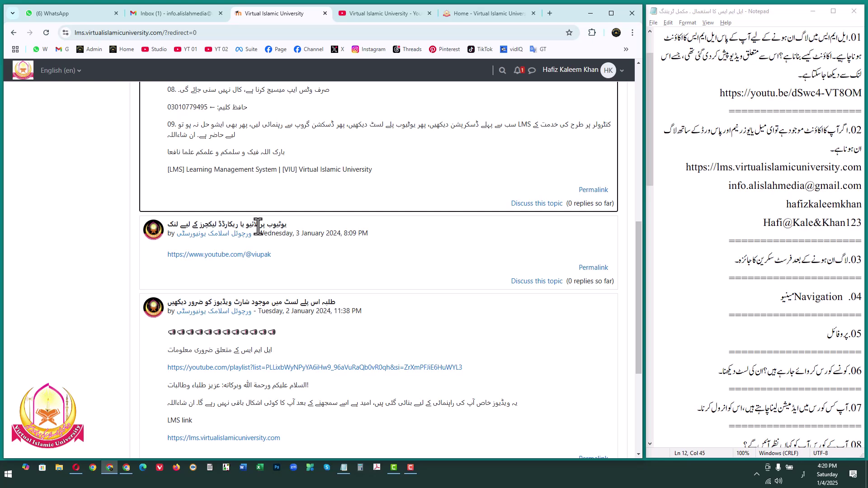
pyautogui.scroll(-2, 281, 253)
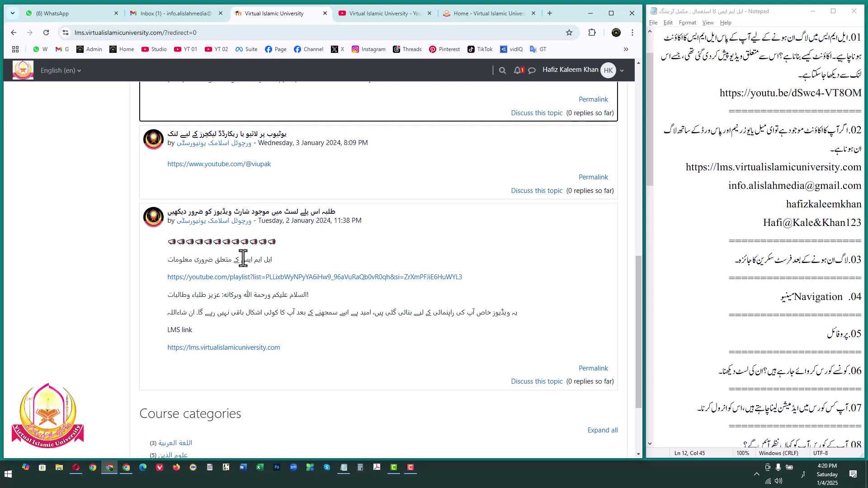
# Step: Examine the course categories listed below the announcements on the site home page
pyautogui.scroll(-3, 243, 257)
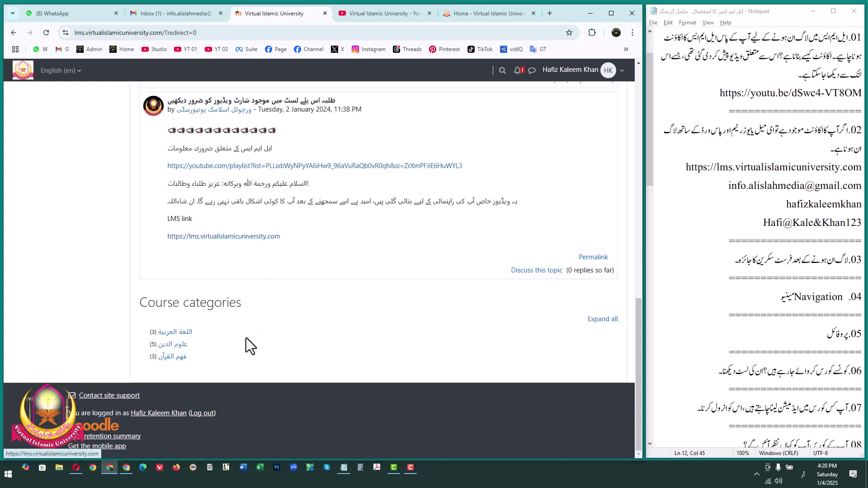
pyautogui.moveTo(180, 304); pyautogui.dragTo(233, 305)
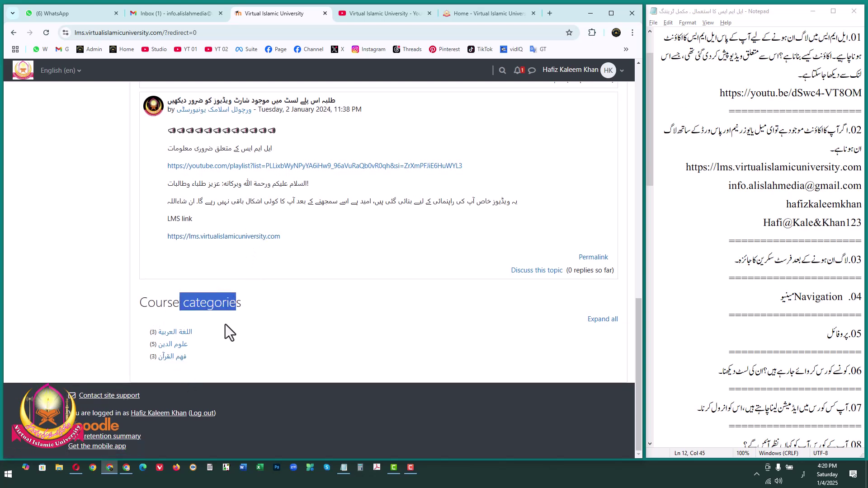
pyautogui.click(243, 289)
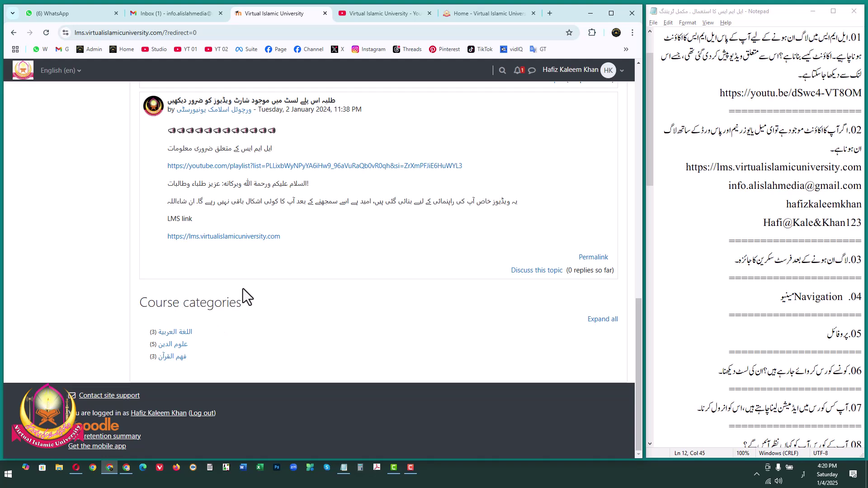
pyautogui.scroll(12, 243, 288)
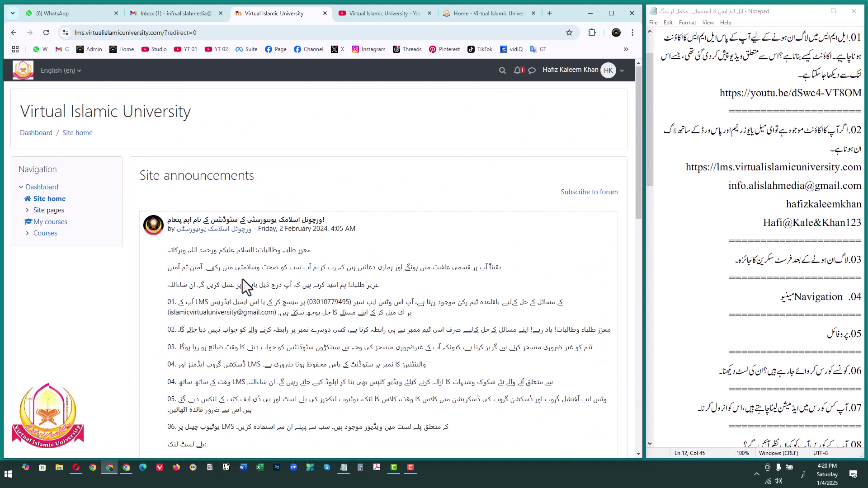
# Step: View the My courses overview and the Courses page with its list of course categories
pyautogui.click(55, 226)
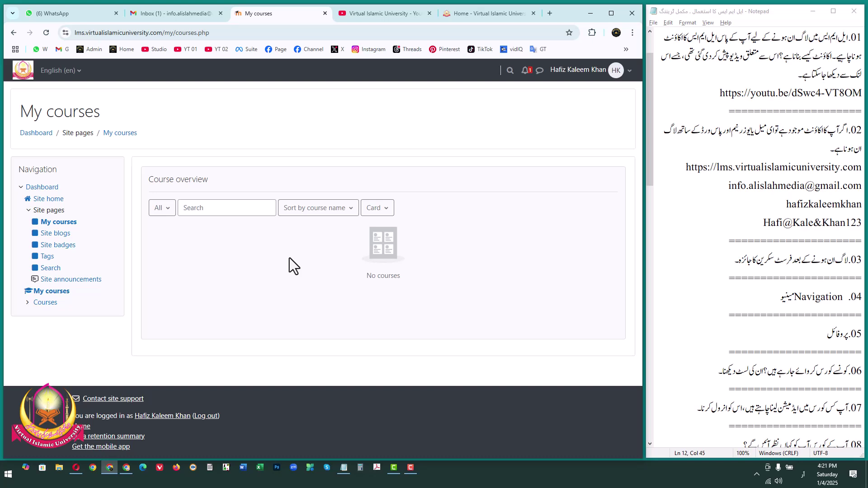
pyautogui.click(44, 304)
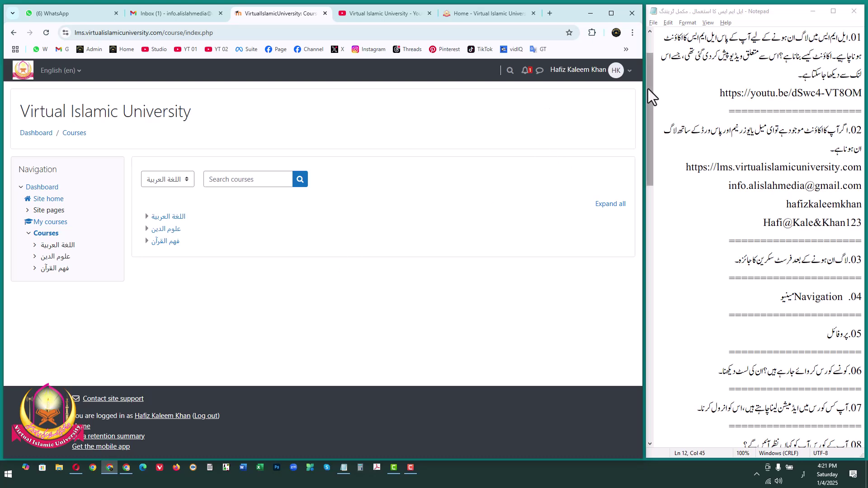
# Step: Open the account's profile page and look through its user details, reports, login activity and mobile app sections
pyautogui.click(629, 72)
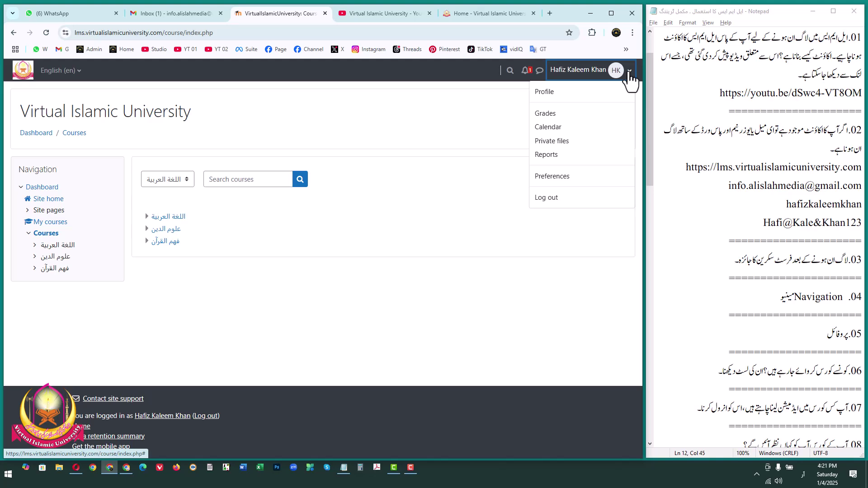
pyautogui.click(545, 92)
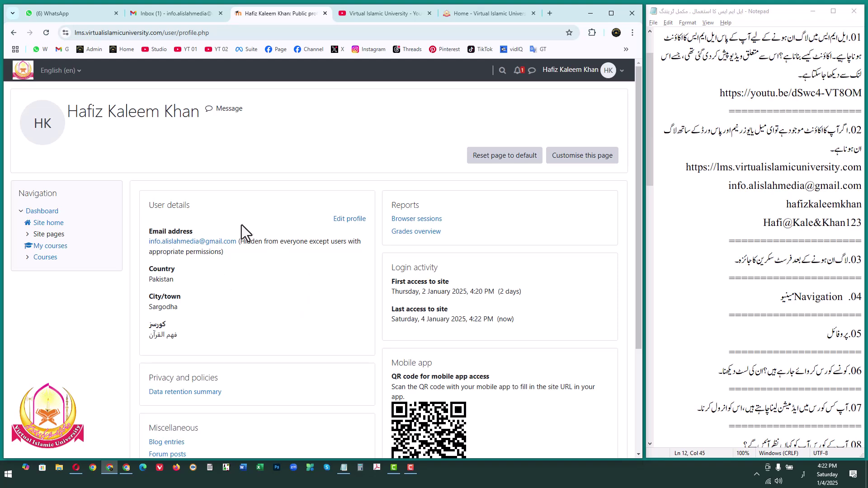
pyautogui.scroll(-5, 227, 285)
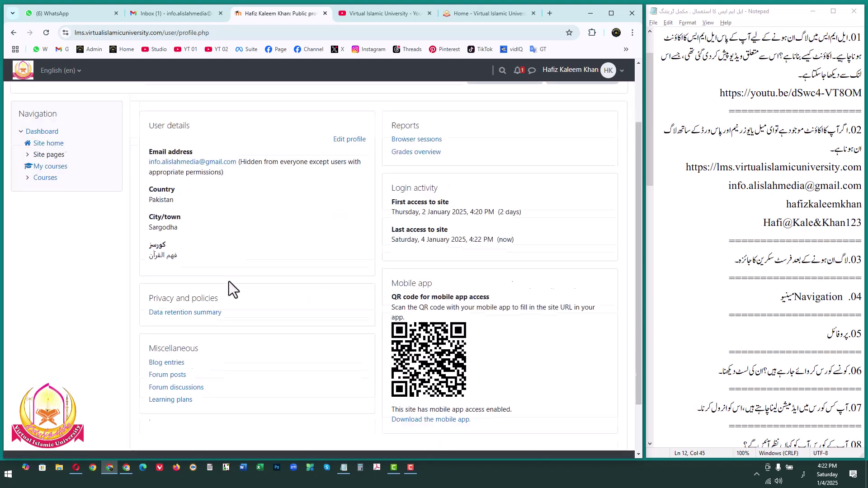
pyautogui.scroll(4, 231, 286)
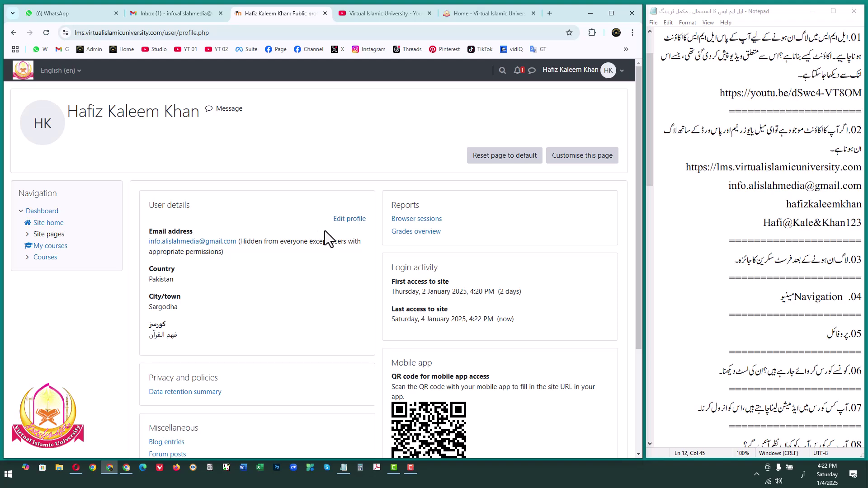
# Step: Open the profile for editing and review its general, user picture and other fields
pyautogui.click(348, 220)
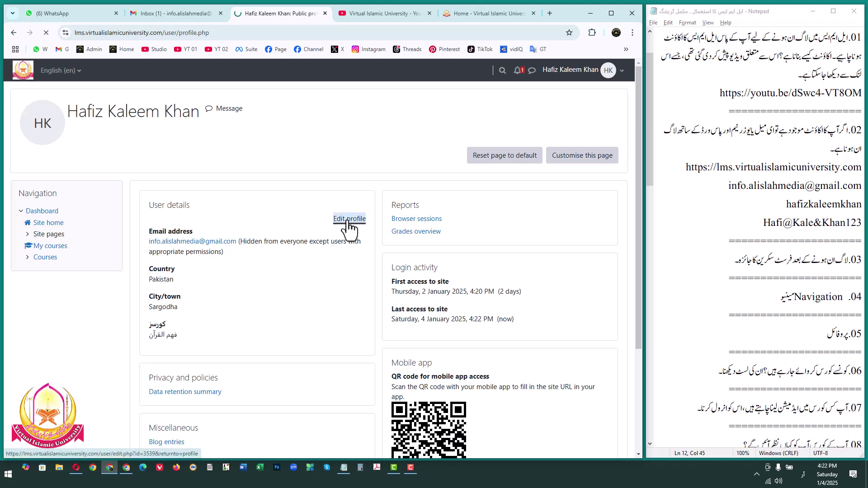
pyautogui.scroll(-1, 347, 217)
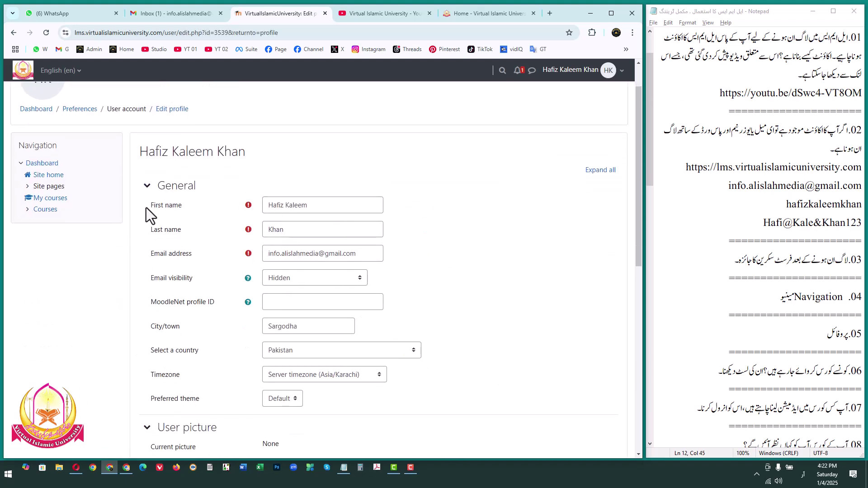
pyautogui.click(320, 253)
pyautogui.click(481, 260)
pyautogui.scroll(-3, 195, 283)
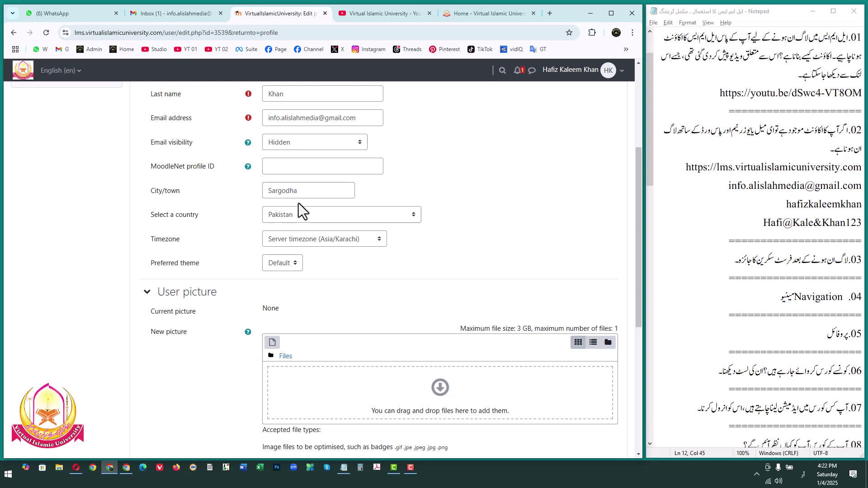
pyautogui.scroll(-2, 220, 268)
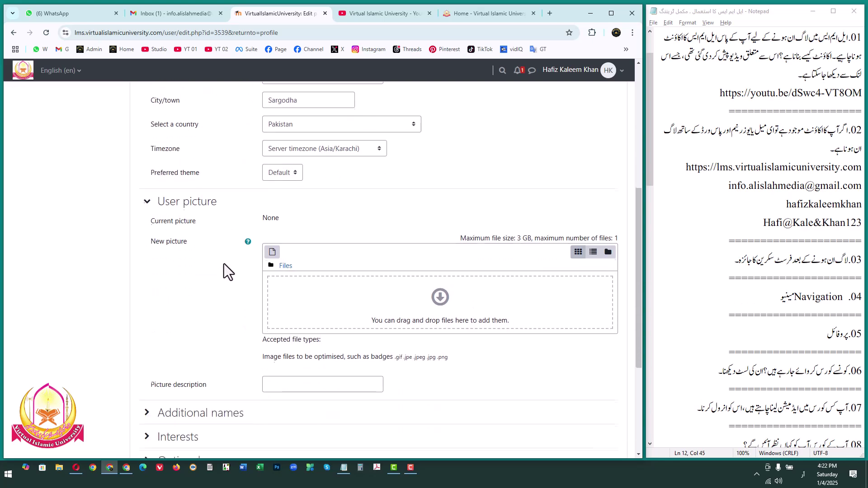
pyautogui.scroll(-3, 325, 275)
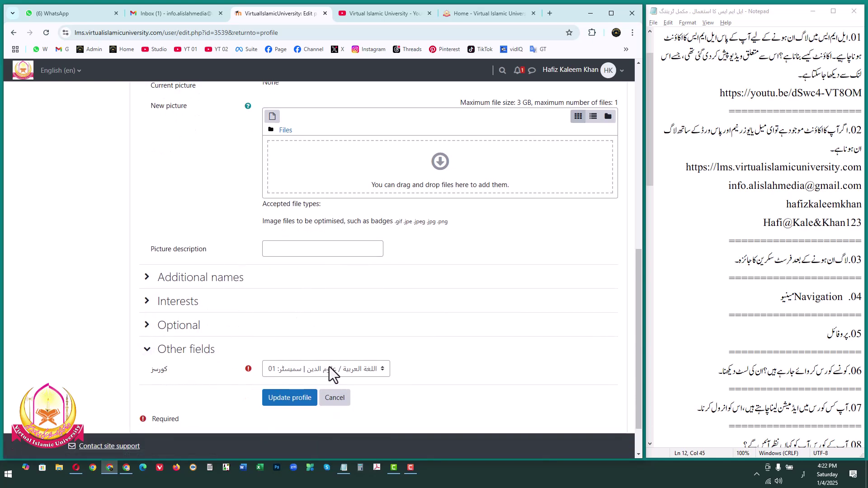
# Step: View the semester options of the required course field and cancel the profile edit
pyautogui.click(300, 369)
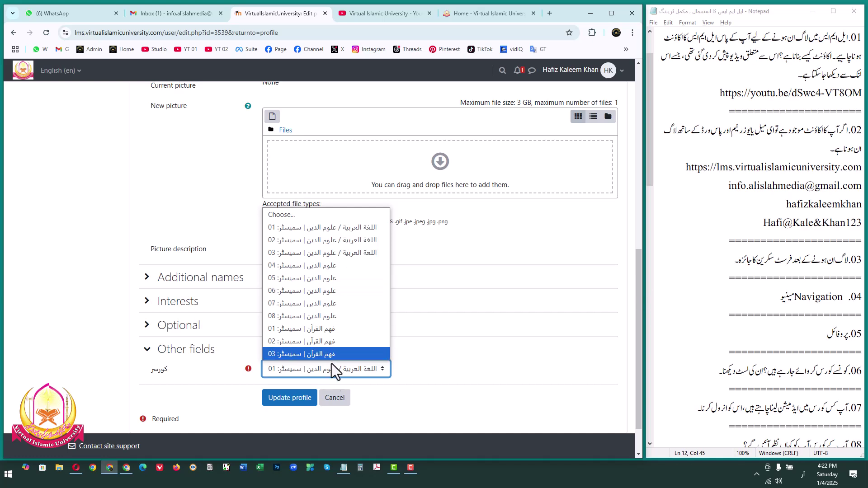
pyautogui.click(335, 399)
pyautogui.click(335, 399)
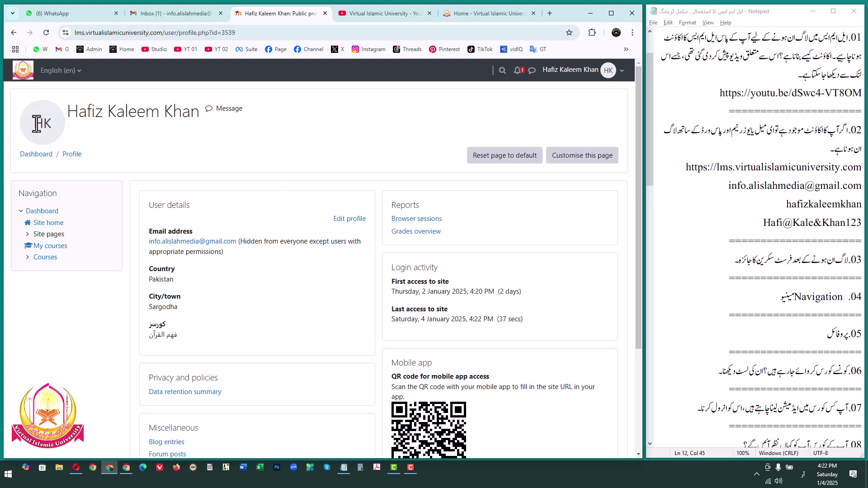
# Step: Go through the Dashboard to the Courses page and view the courses in the اللغة العربية category
pyautogui.click(25, 74)
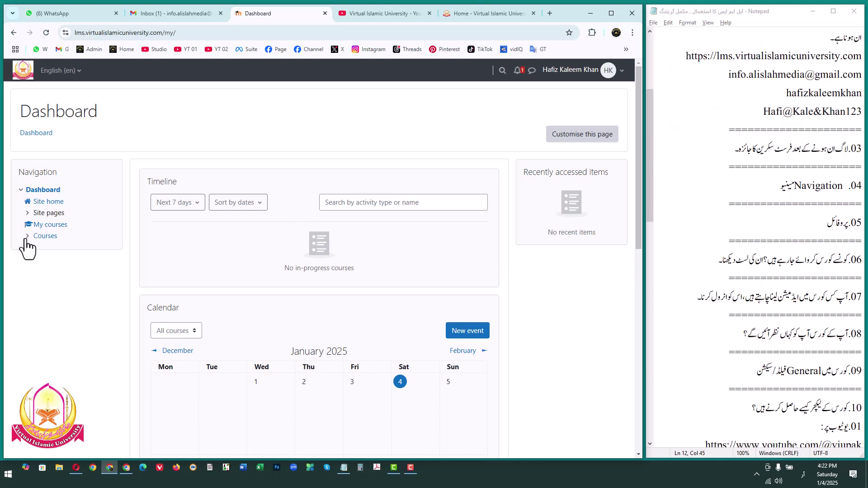
pyautogui.click(44, 237)
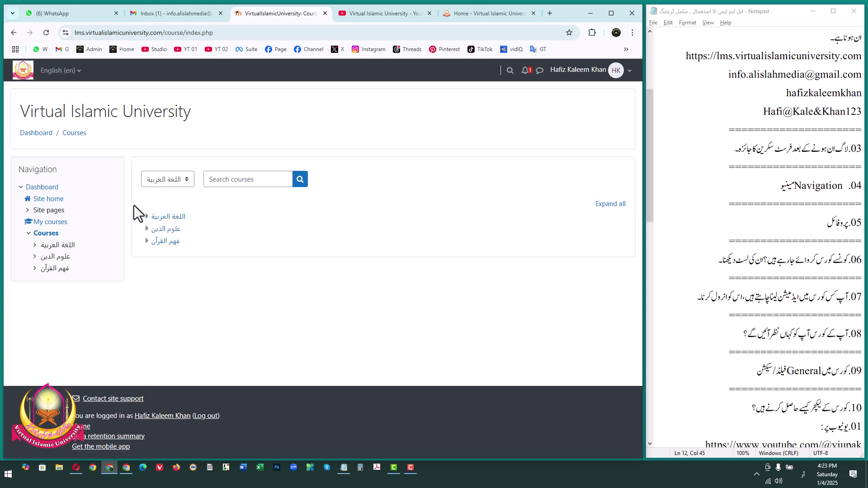
pyautogui.click(164, 218)
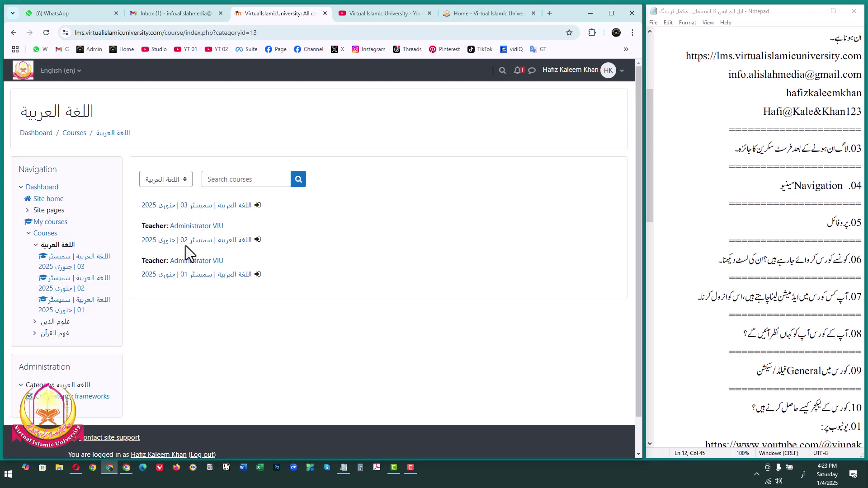
pyautogui.click(9, 32)
# Step: View the course descriptions in the علوم الدين category and return to the Courses page
pyautogui.click(160, 230)
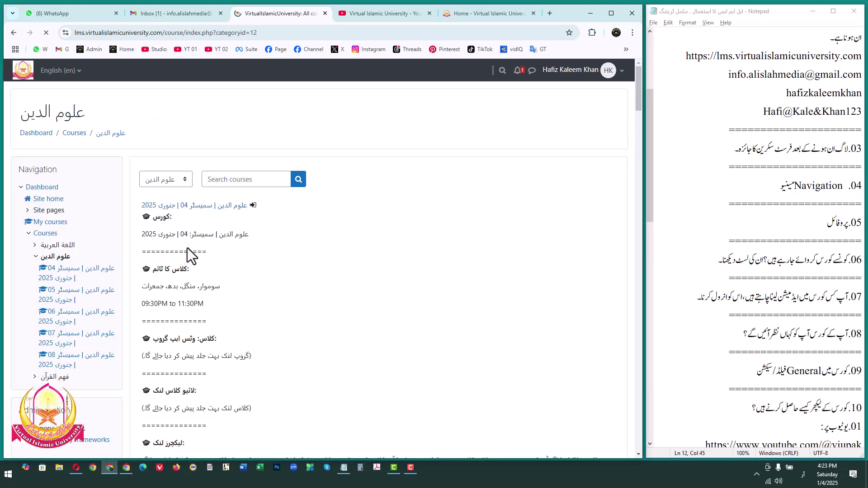
pyautogui.scroll(-8, 210, 280)
pyautogui.scroll(-5, 211, 279)
pyautogui.scroll(6, 211, 282)
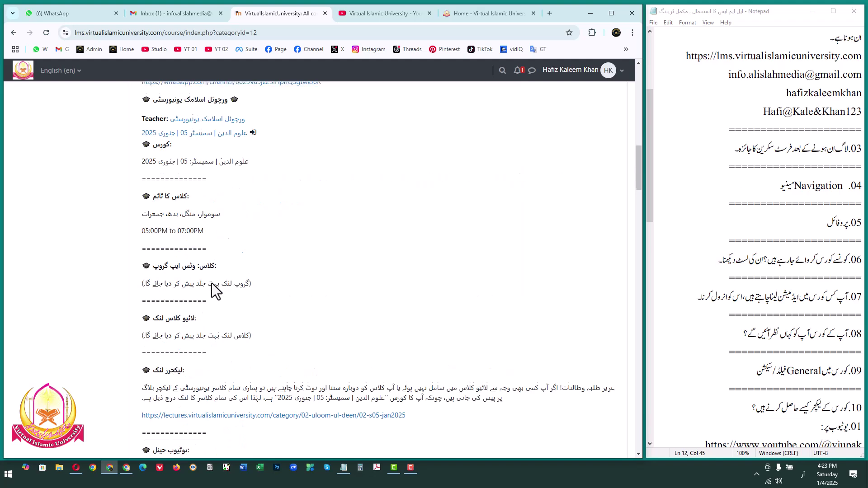
pyautogui.scroll(10, 192, 278)
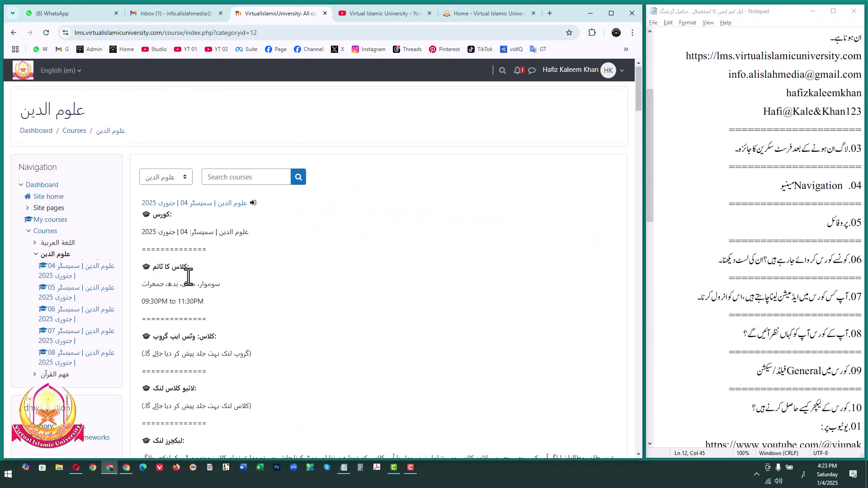
pyautogui.click(16, 33)
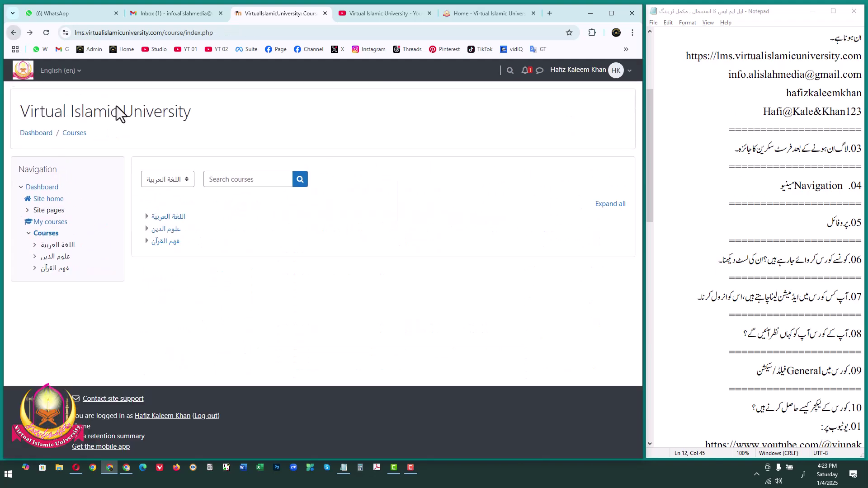
# Step: Examine the semester course descriptions in the فهم القرآن category and return to the Courses page
pyautogui.click(164, 243)
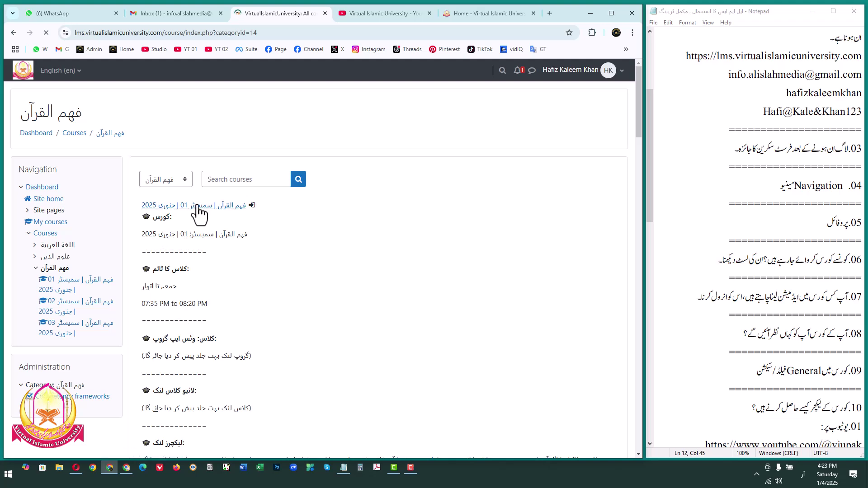
pyautogui.scroll(-10, 221, 297)
pyautogui.scroll(-8, 220, 297)
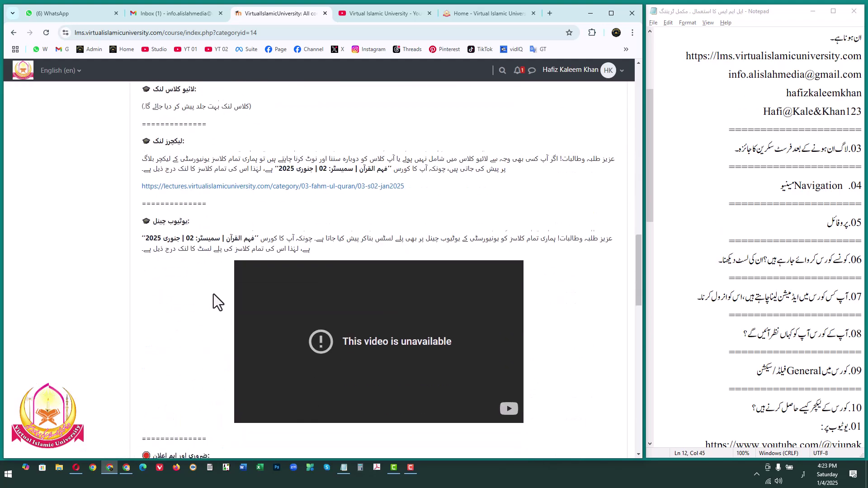
pyautogui.scroll(-4, 213, 294)
pyautogui.scroll(-3, 188, 378)
pyautogui.scroll(4, 252, 287)
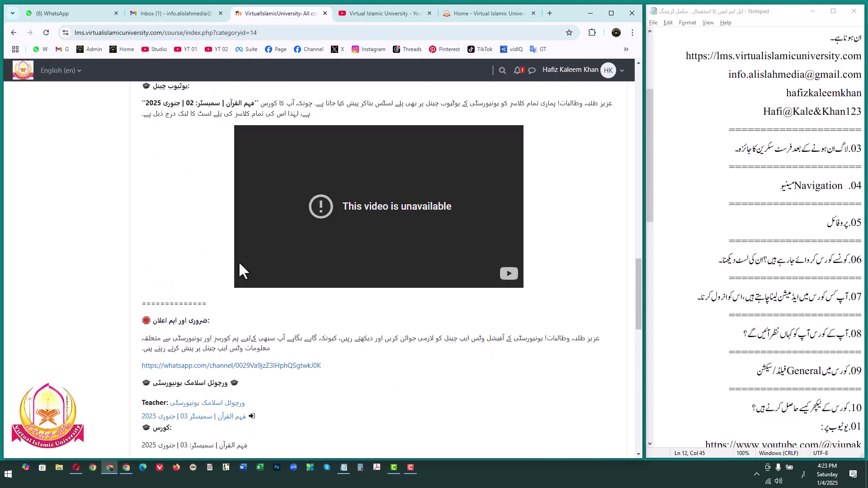
pyautogui.scroll(20, 238, 262)
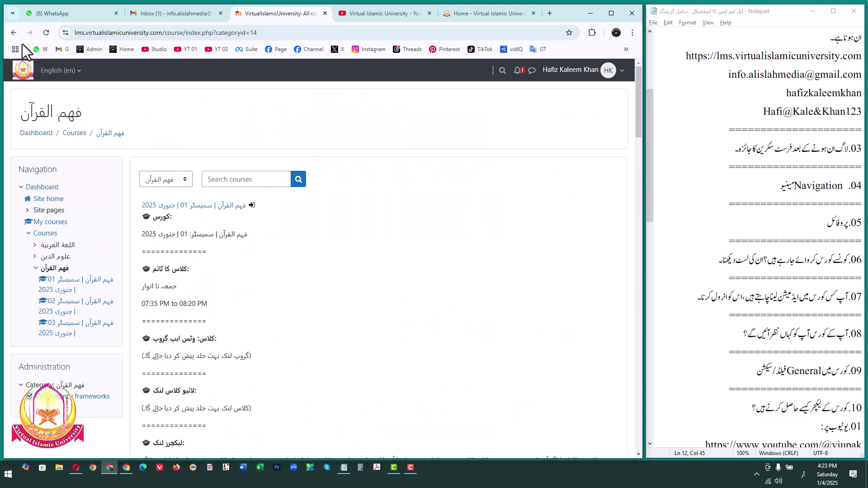
pyautogui.click(13, 32)
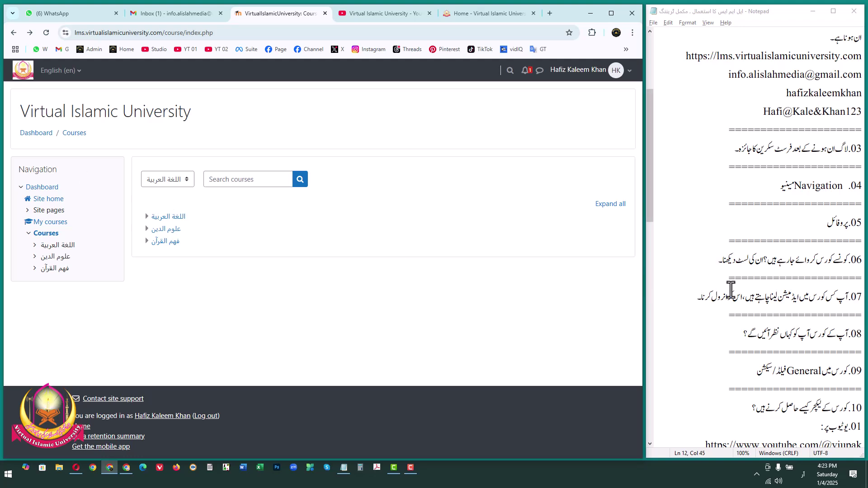
# Step: Highlight note 07 about enrolment in the training notes and view the semester courses nested under فهم القرآن
pyautogui.scroll(-1, 732, 289)
pyautogui.moveTo(698, 242); pyautogui.dragTo(862, 240)
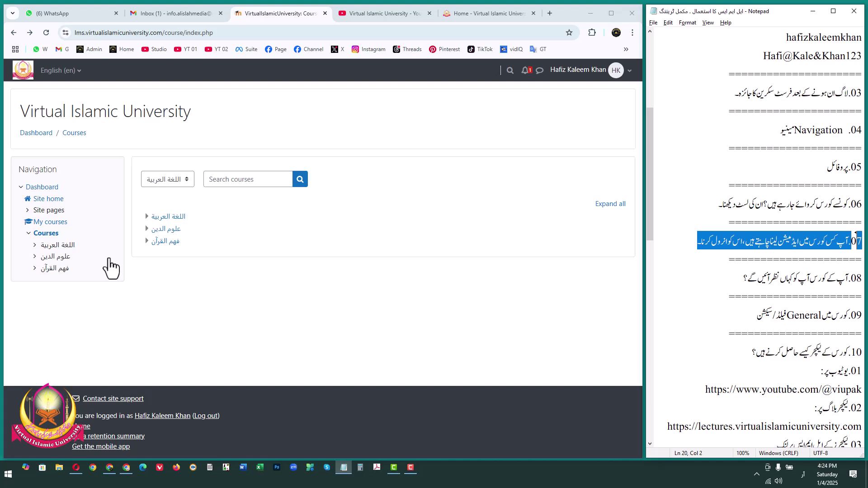
pyautogui.moveTo(183, 243); pyautogui.dragTo(151, 219)
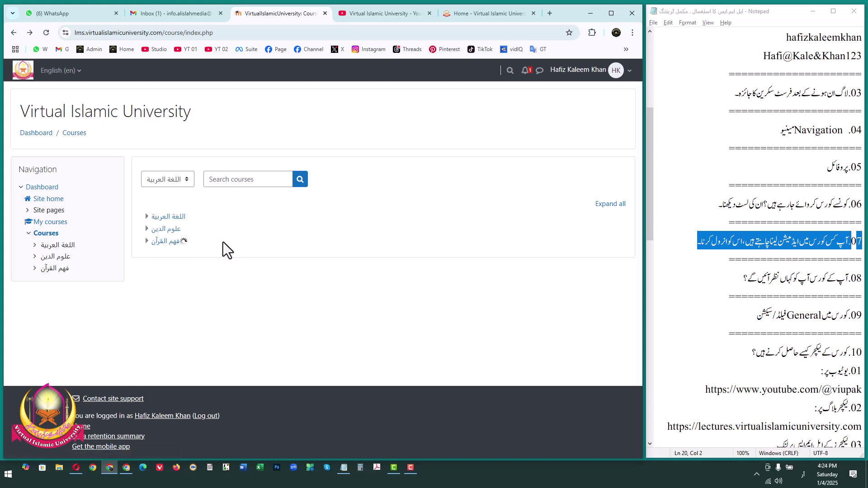
pyautogui.click(146, 241)
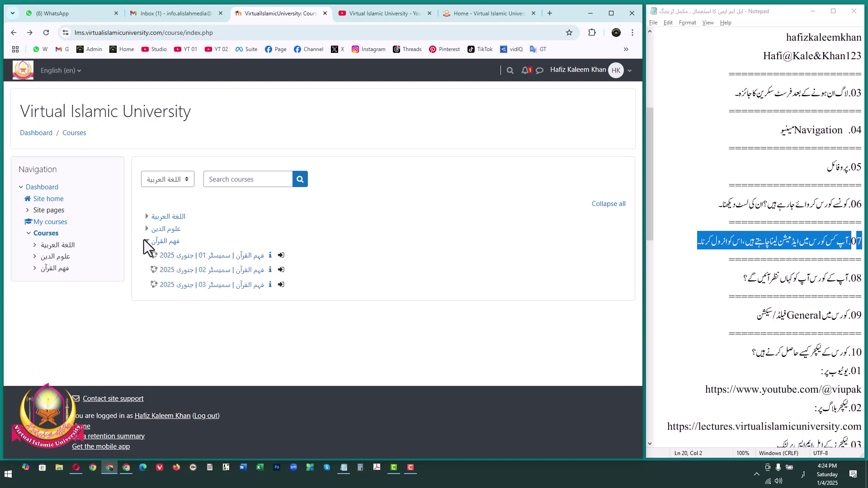
pyautogui.click(144, 241)
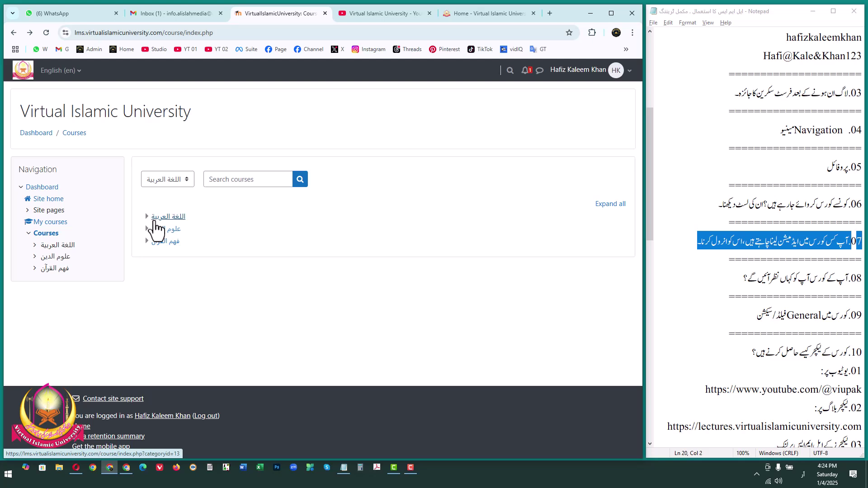
# Step: Self-enrol in the course اللغة العربية | سمیسٹر 01 | جنوری 2025 and collapse its General and "Lec: 01, 02, 03, 04" sections
pyautogui.click(155, 221)
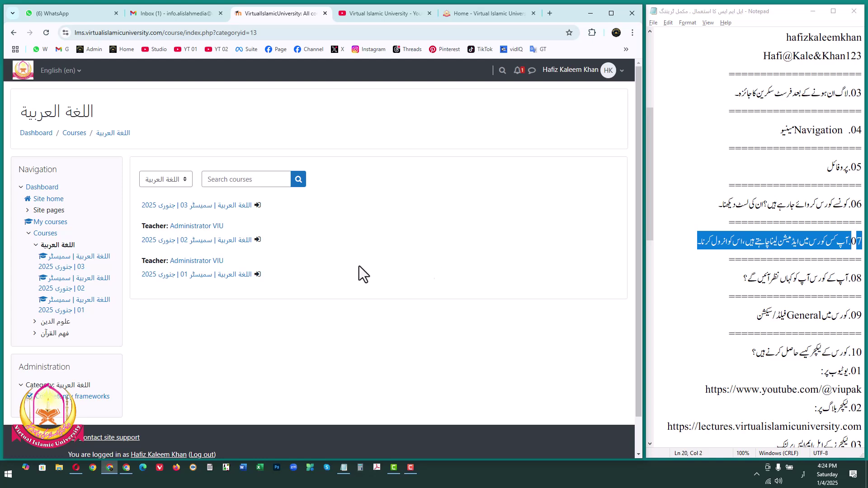
pyautogui.click(188, 275)
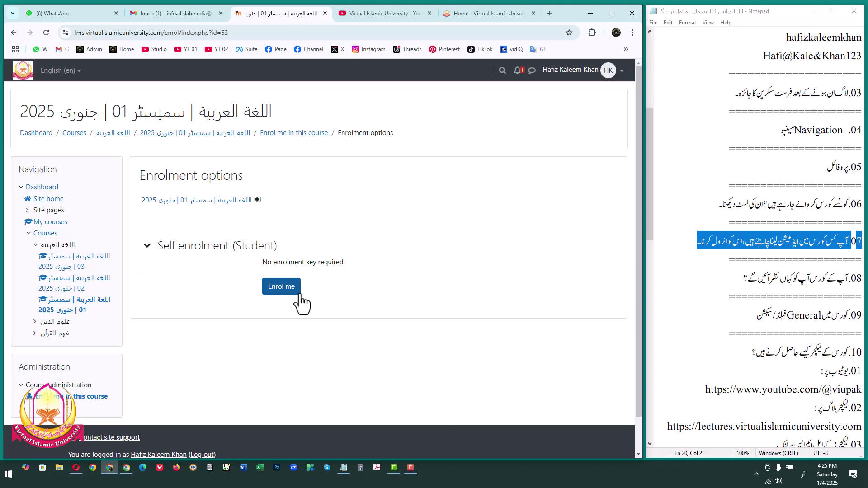
pyautogui.click(279, 290)
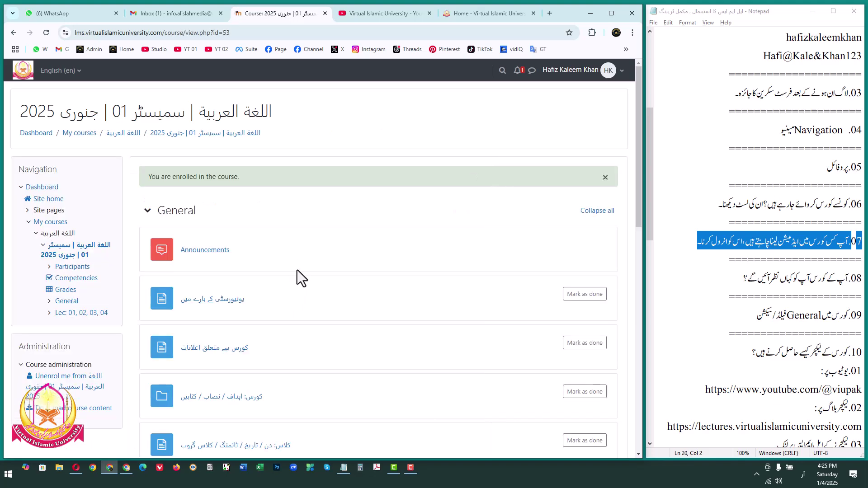
pyautogui.click(147, 210)
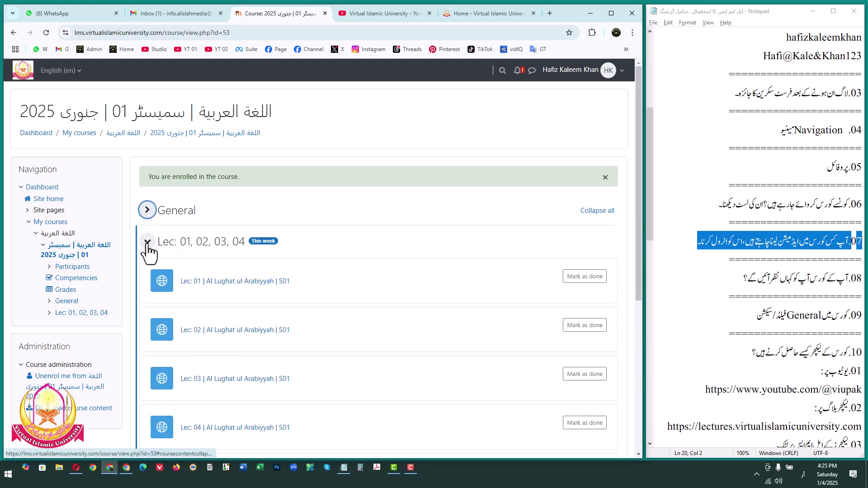
pyautogui.click(147, 241)
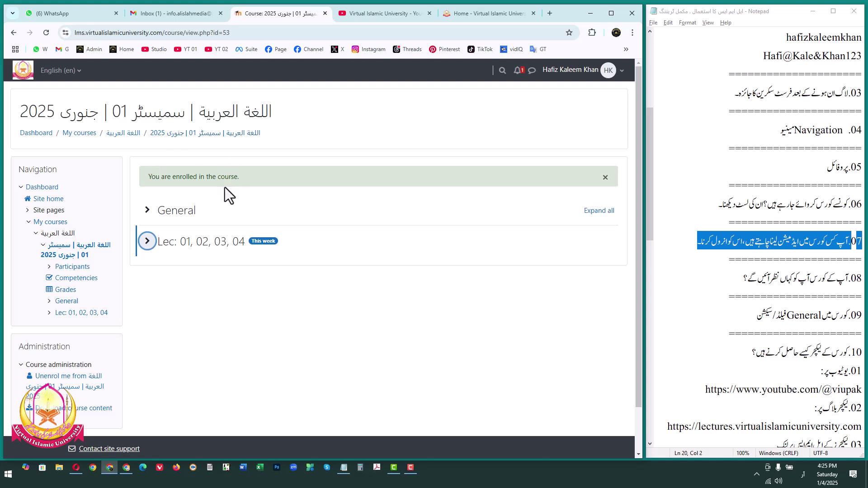
# Step: View the enrolled course in the My courses overview and go back to the Dashboard
pyautogui.click(80, 133)
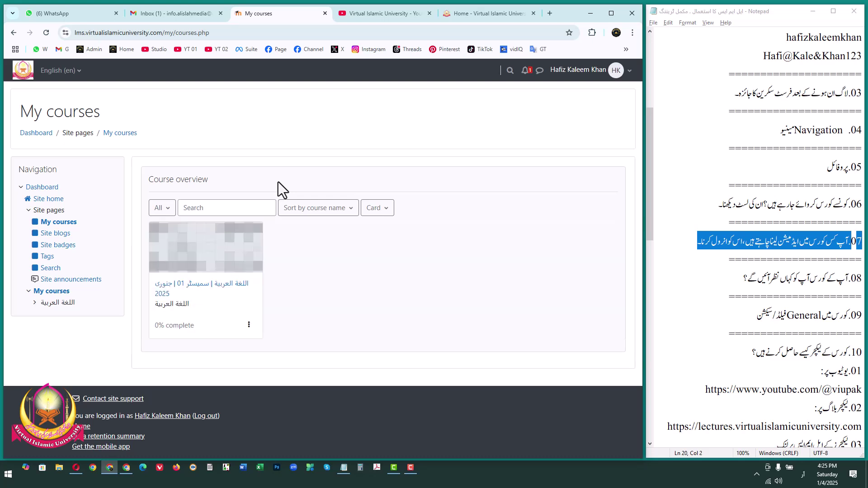
pyautogui.click(55, 294)
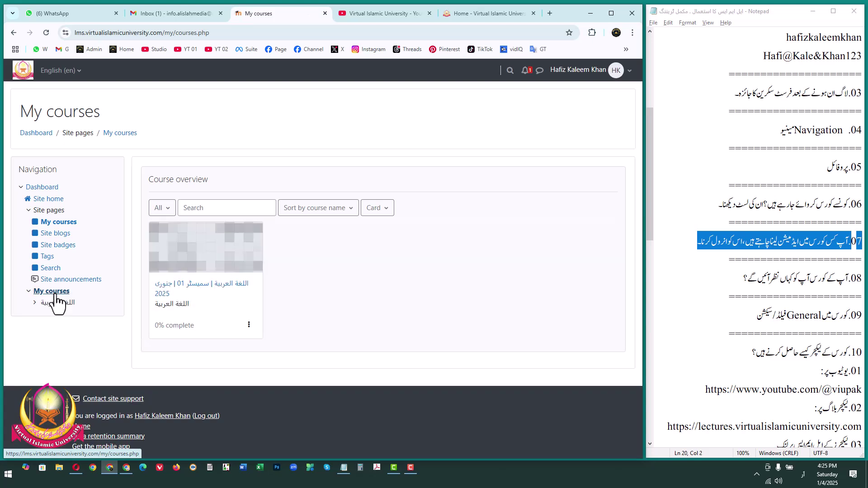
pyautogui.click(32, 136)
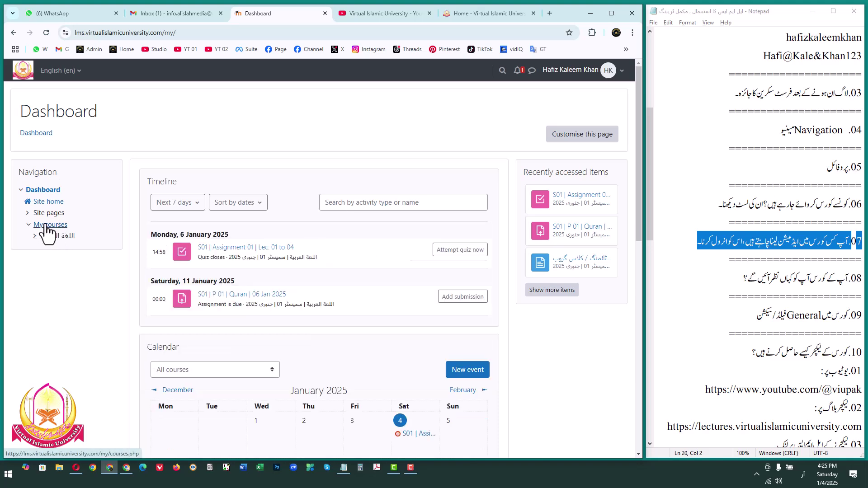
# Step: Self-enrol in the course فهم القرآن | سمیسٹر 01 | جنوری 2025 from the فهم القرآن category on Site home
pyautogui.scroll(-1, 269, 327)
pyautogui.scroll(-5, 270, 326)
pyautogui.scroll(6, 261, 330)
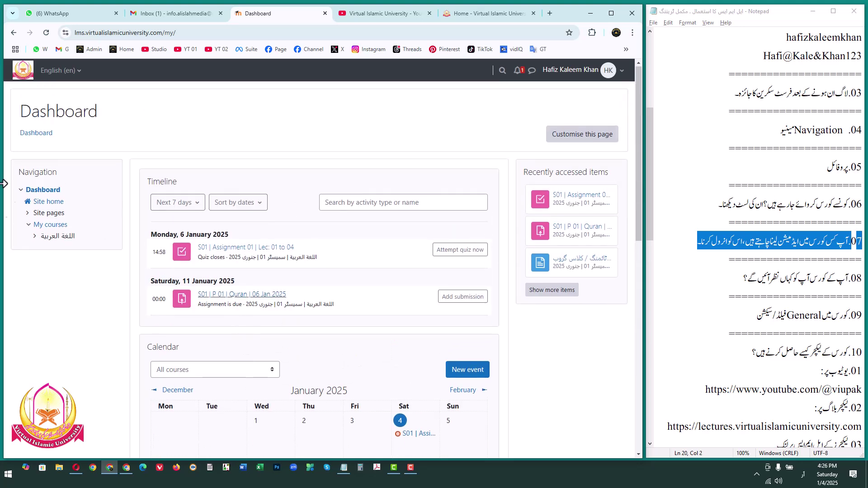
pyautogui.click(51, 202)
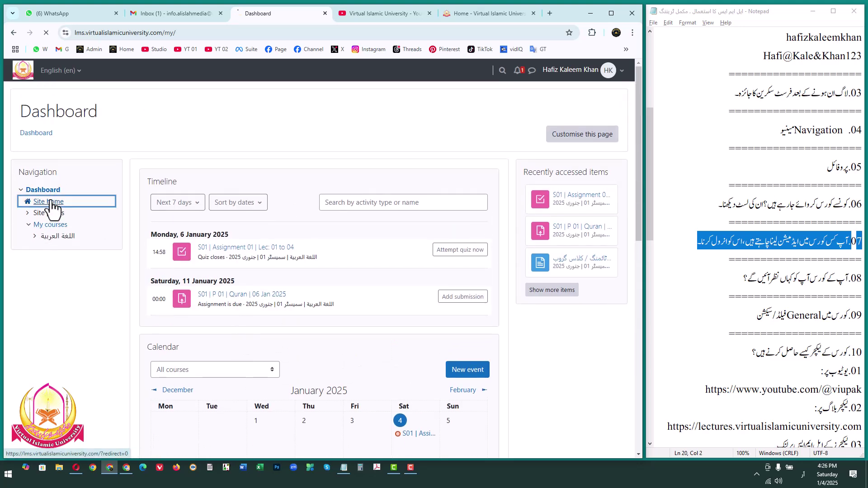
pyautogui.scroll(-10, 346, 264)
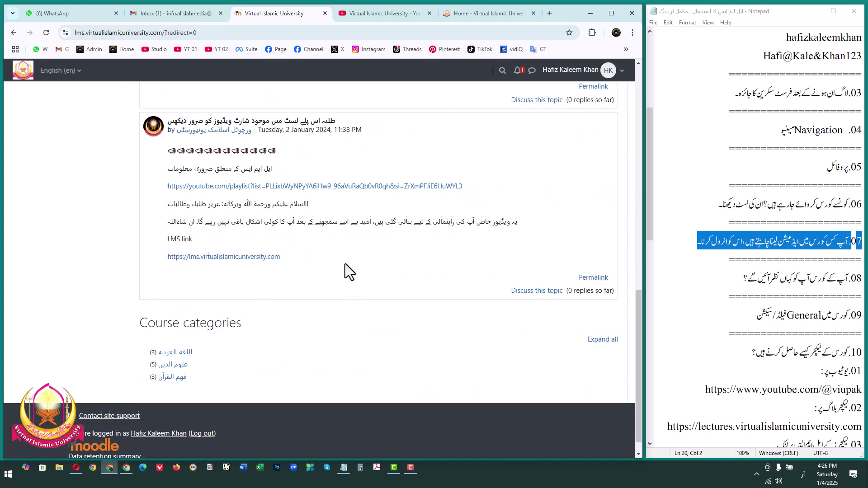
pyautogui.click(173, 357)
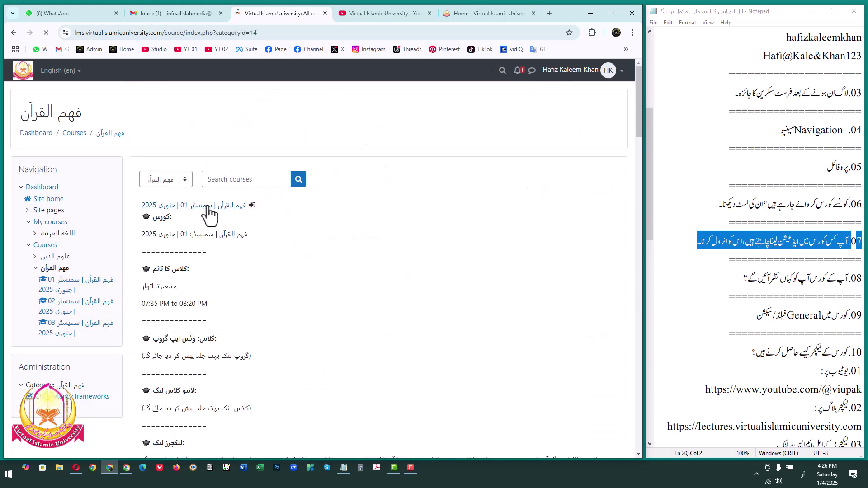
pyautogui.click(209, 206)
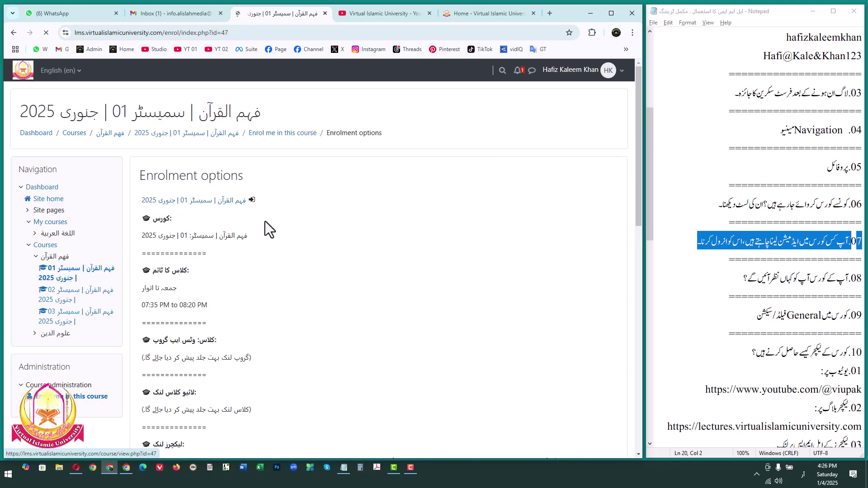
pyautogui.scroll(-15, 276, 232)
pyautogui.click(279, 361)
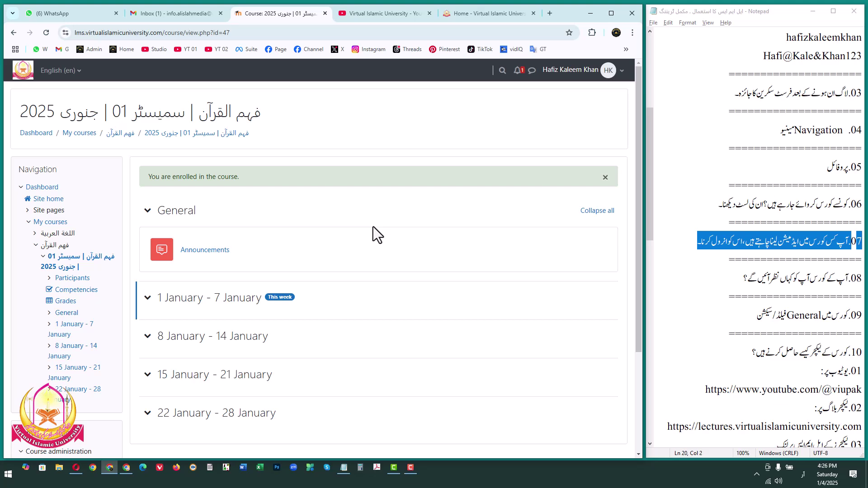
# Step: Return to the Dashboard and open اللغة العربية | سمیسٹر 01 | جنوری 2025 from the My courses overview
pyautogui.click(18, 69)
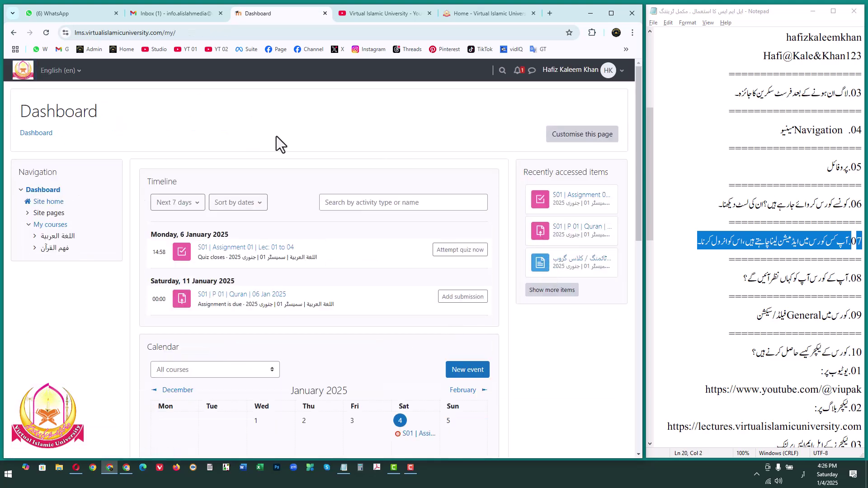
pyautogui.click(51, 226)
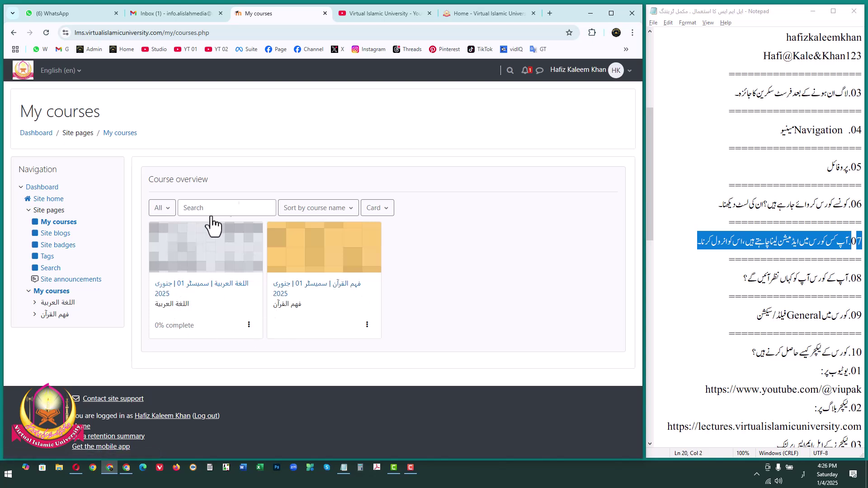
pyautogui.click(196, 293)
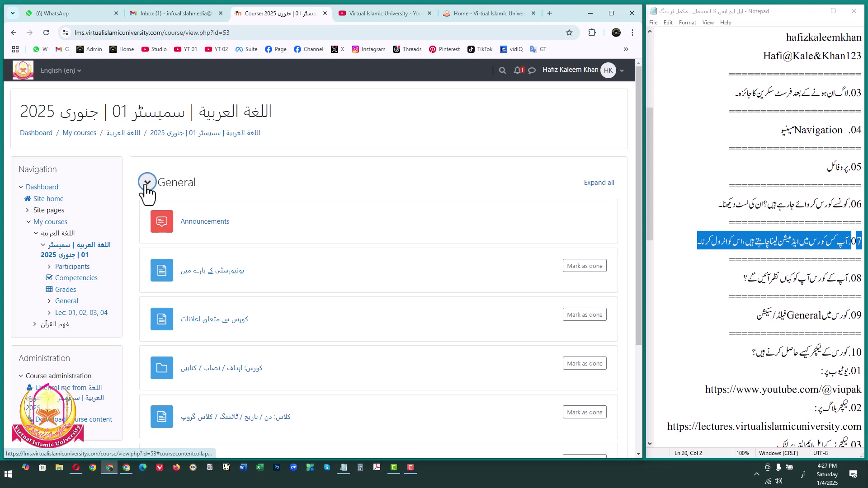
# Step: Examine the announcements, university information, course notices, syllabus folder, class timing and YouTube/lecture blog items in the General section
pyautogui.scroll(-1, 161, 193)
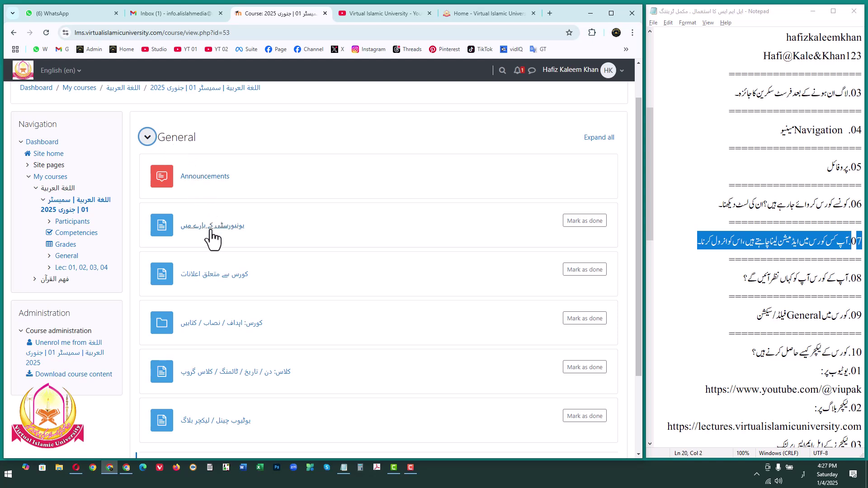
pyautogui.scroll(-1, 238, 253)
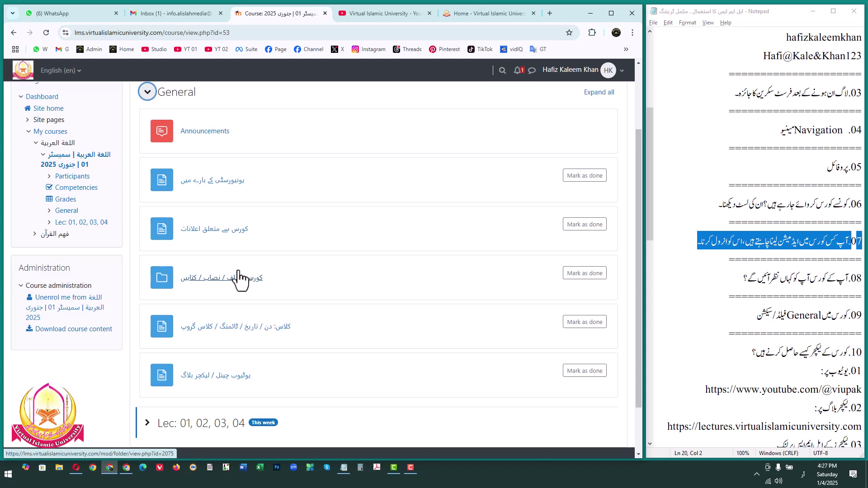
pyautogui.scroll(1, 238, 278)
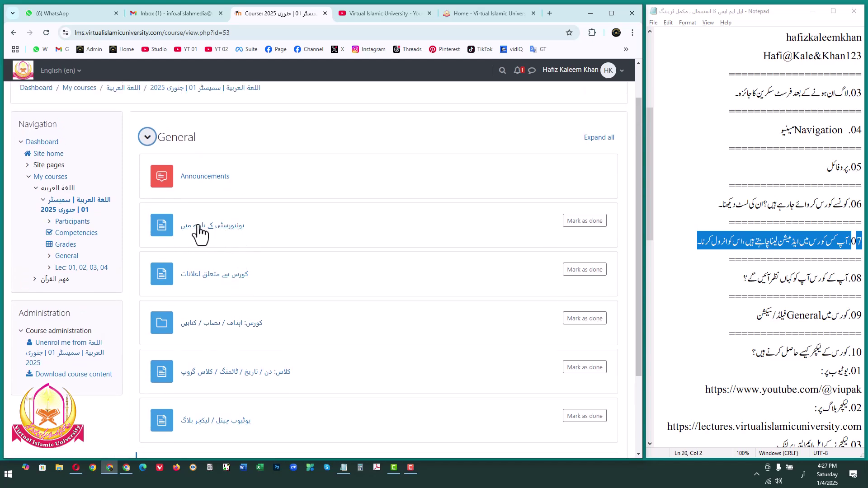
pyautogui.scroll(-1, 199, 233)
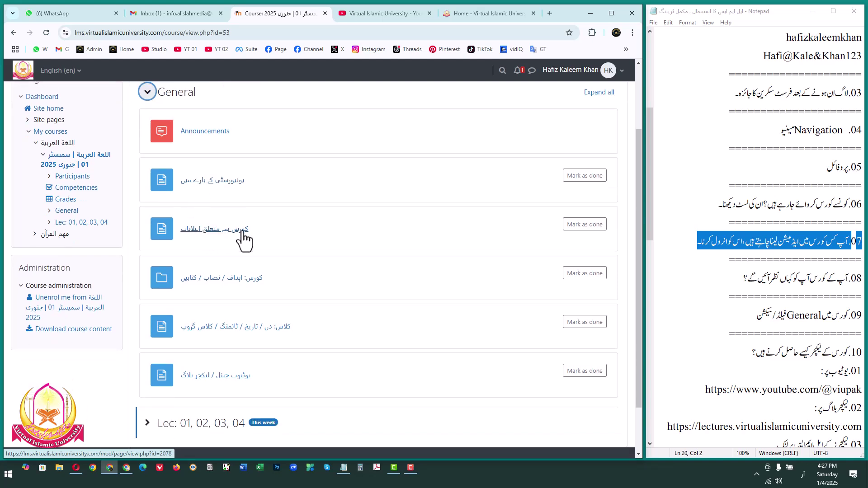
pyautogui.scroll(-1, 262, 233)
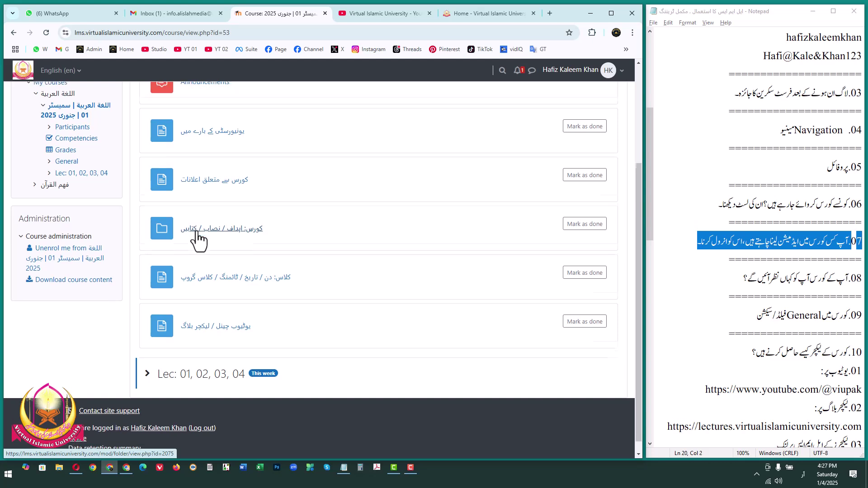
pyautogui.scroll(-1, 244, 253)
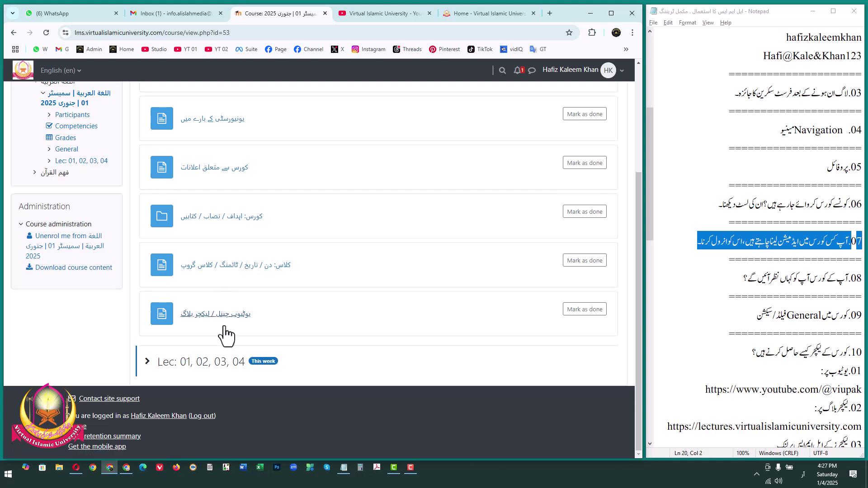
pyautogui.scroll(2, 224, 335)
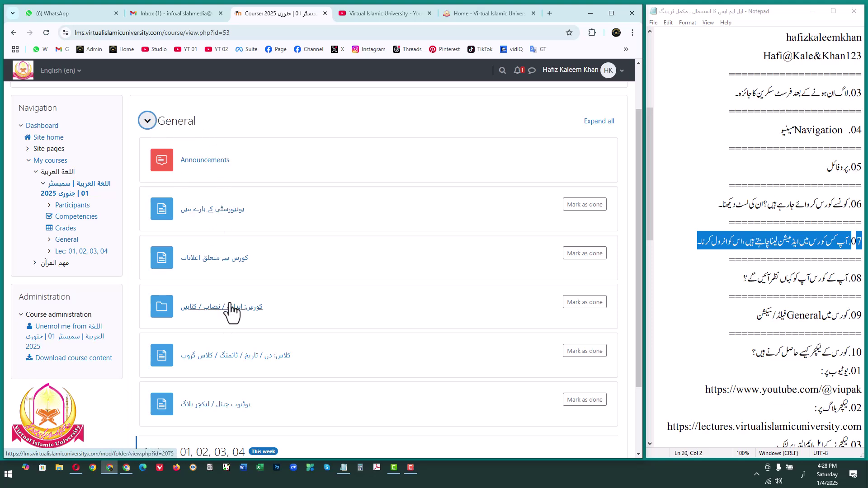
pyautogui.scroll(-1, 249, 316)
pyautogui.scroll(-1, 248, 311)
pyautogui.scroll(2, 277, 284)
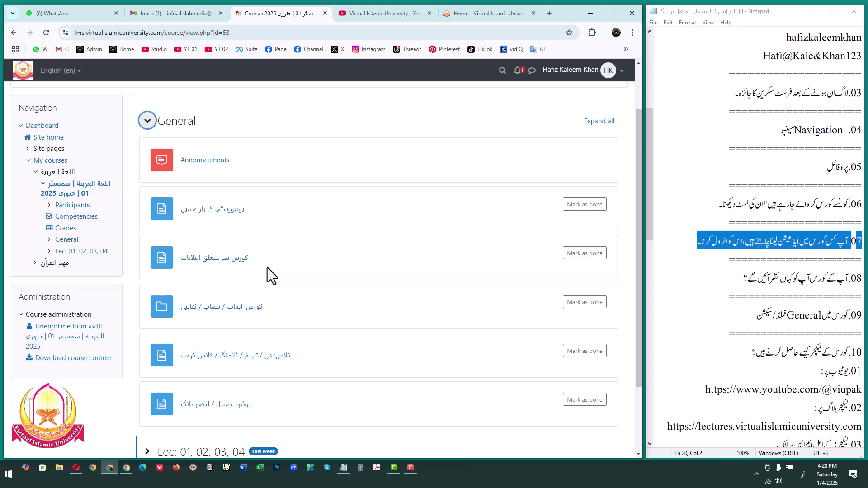
pyautogui.scroll(-2, 267, 268)
pyautogui.scroll(3, 252, 337)
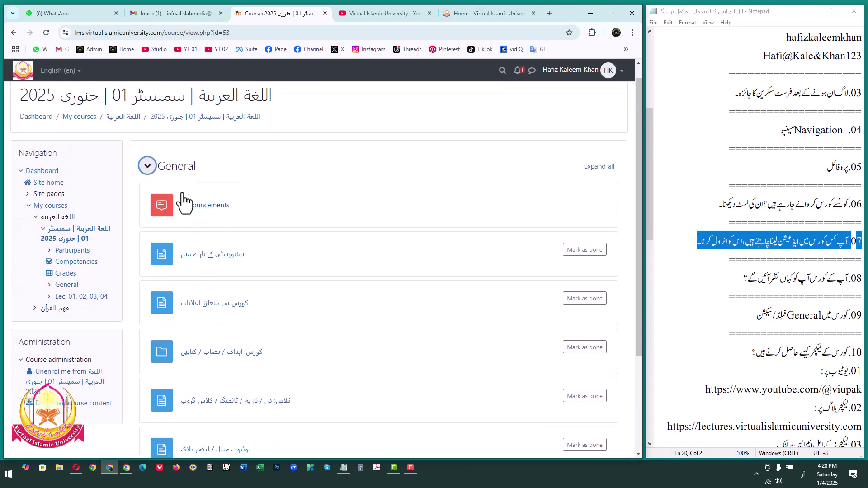
pyautogui.scroll(-2, 247, 275)
pyautogui.scroll(2, 251, 276)
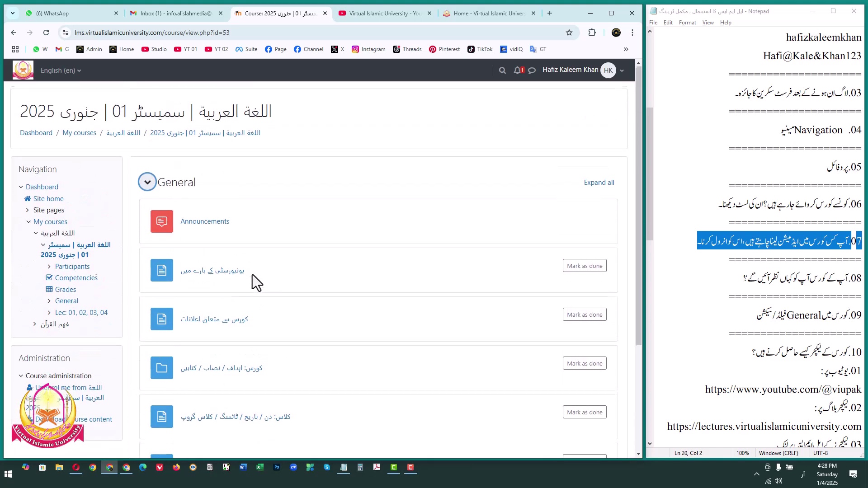
# Step: Collapse and re-expand the General section to review its items once more, leaving it collapsed
pyautogui.click(147, 183)
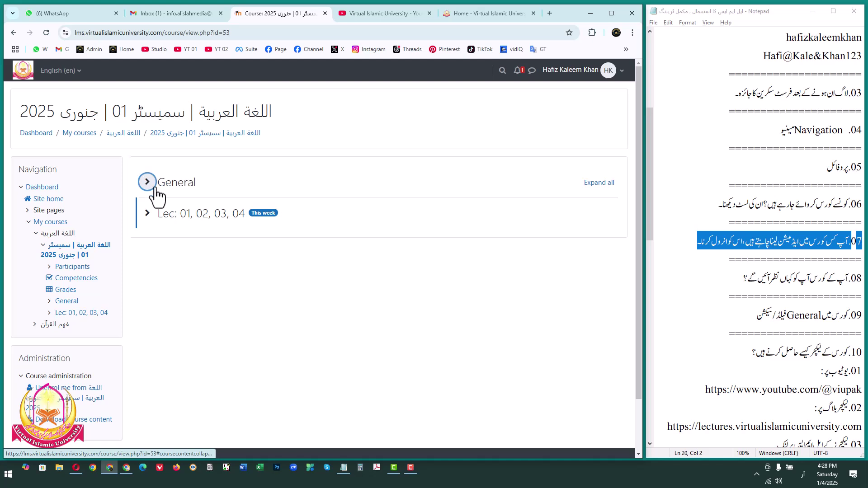
pyautogui.click(152, 189)
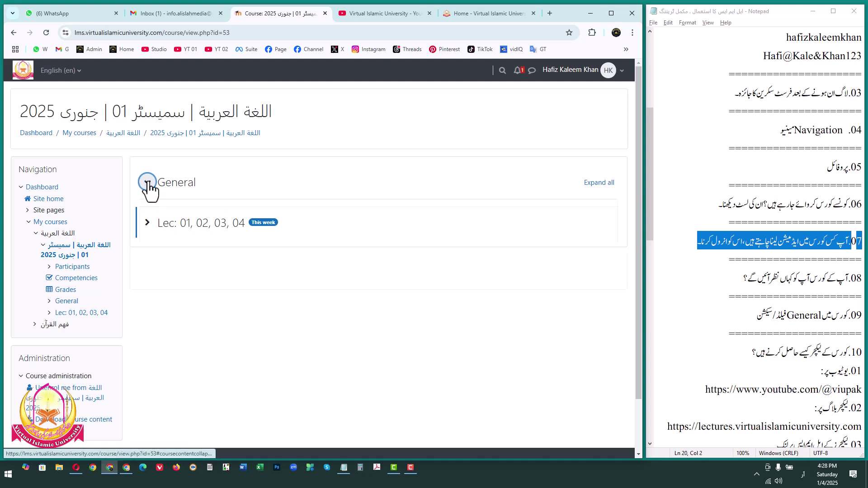
pyautogui.scroll(-2, 249, 269)
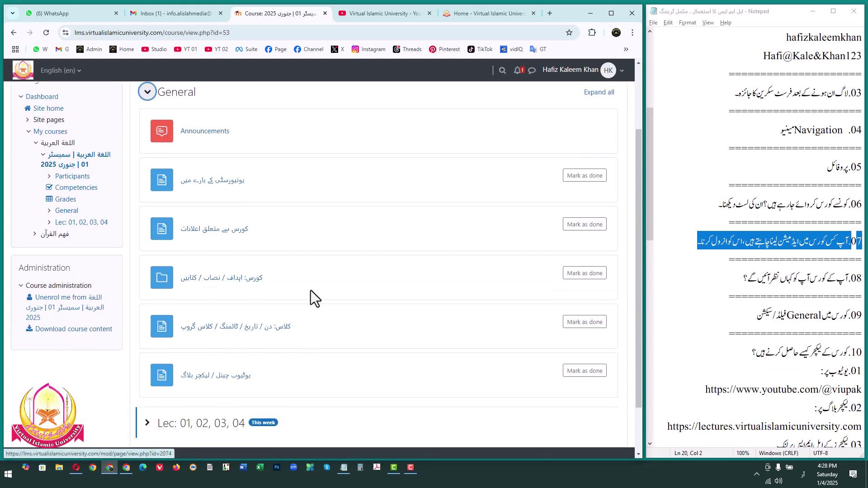
pyautogui.scroll(1, 311, 276)
pyautogui.click(148, 138)
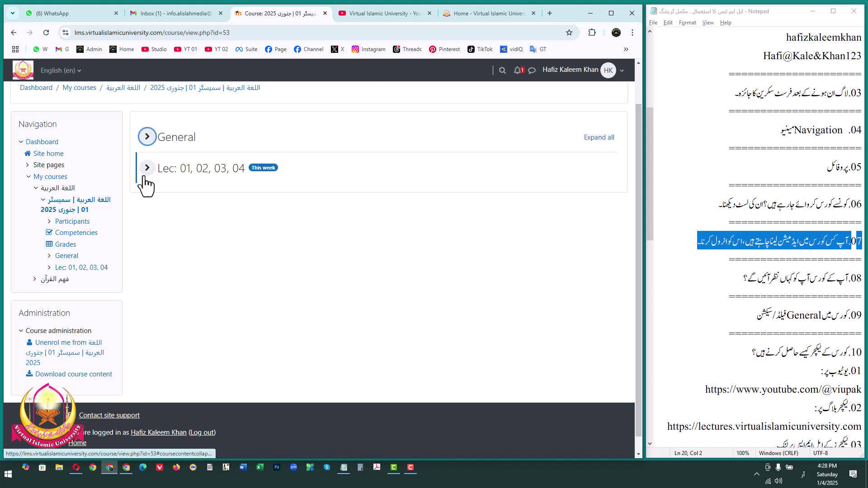
pyautogui.scroll(-3, 827, 280)
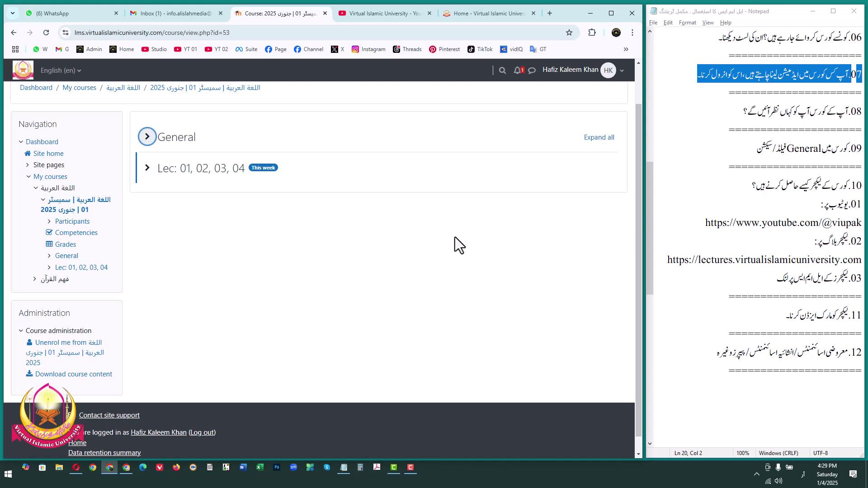
pyautogui.click(792, 222)
pyautogui.scroll(1, 660, 308)
pyautogui.moveTo(705, 278); pyautogui.dragTo(862, 279)
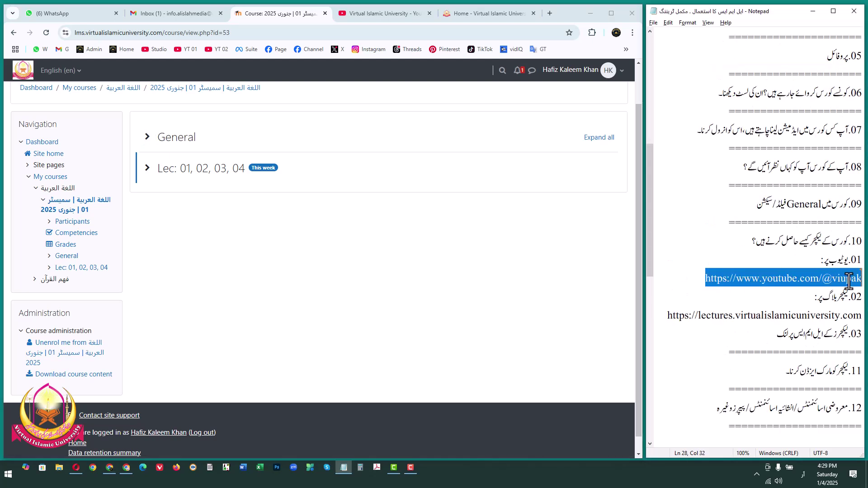
# Step: Switch to YouTube and examine the Virtual Islamic University channel's videos and semester playlists
pyautogui.click(378, 13)
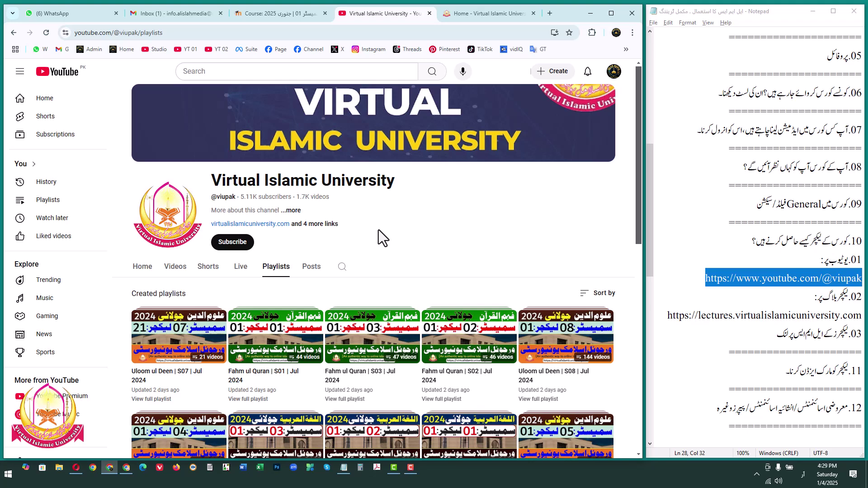
pyautogui.scroll(-3, 375, 253)
pyautogui.scroll(3, 379, 256)
pyautogui.click(175, 272)
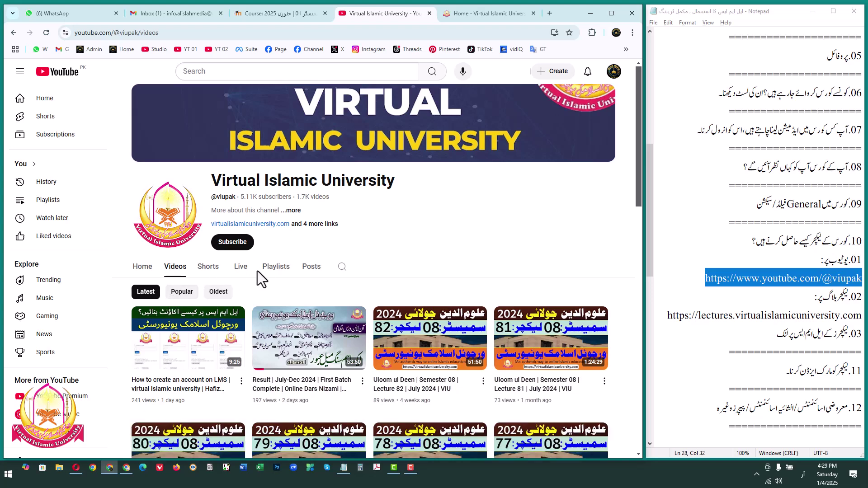
pyautogui.click(276, 267)
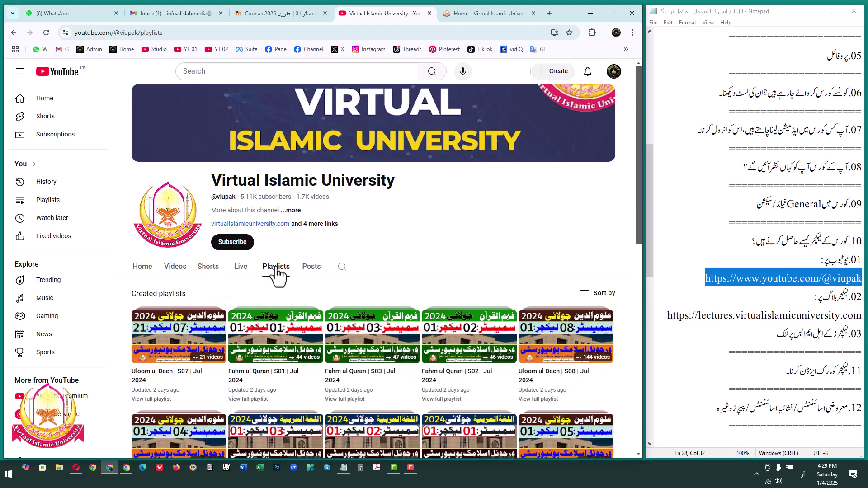
pyautogui.scroll(-1, 276, 269)
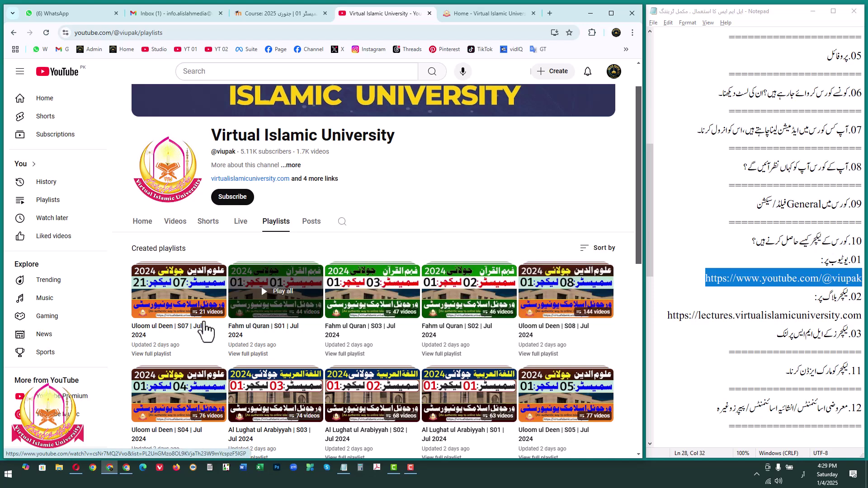
pyautogui.scroll(-5, 506, 323)
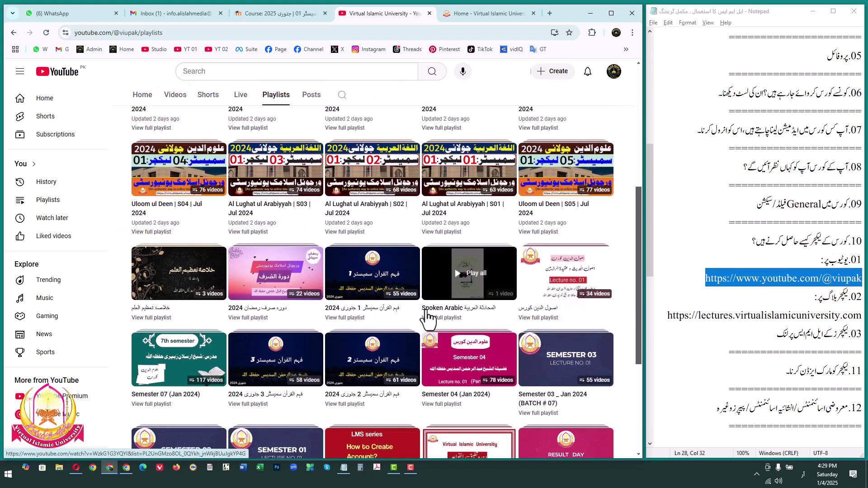
pyautogui.scroll(5, 361, 323)
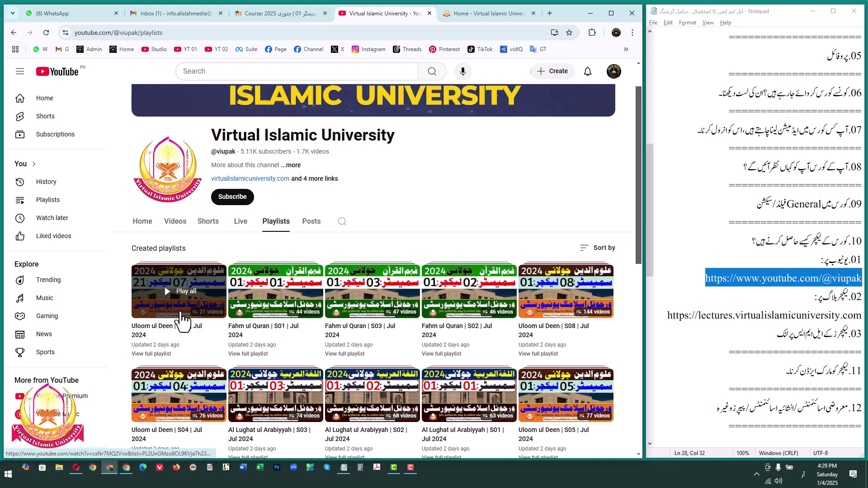
pyautogui.scroll(1, 190, 108)
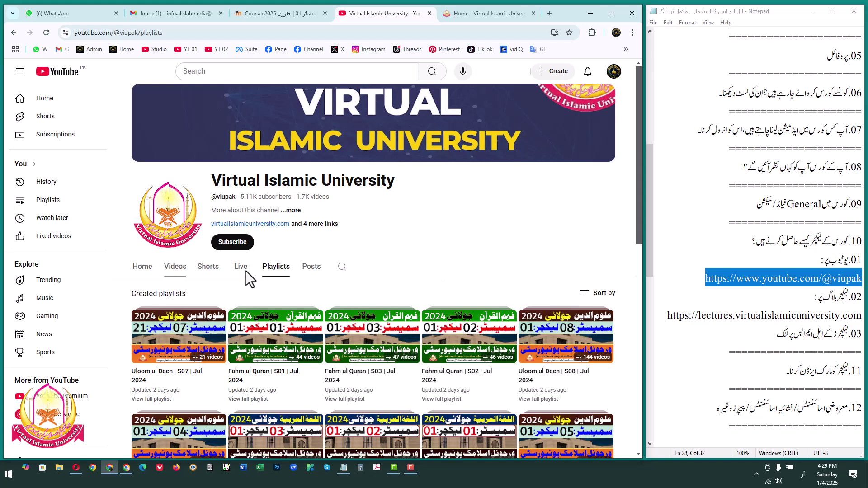
pyautogui.click(829, 283)
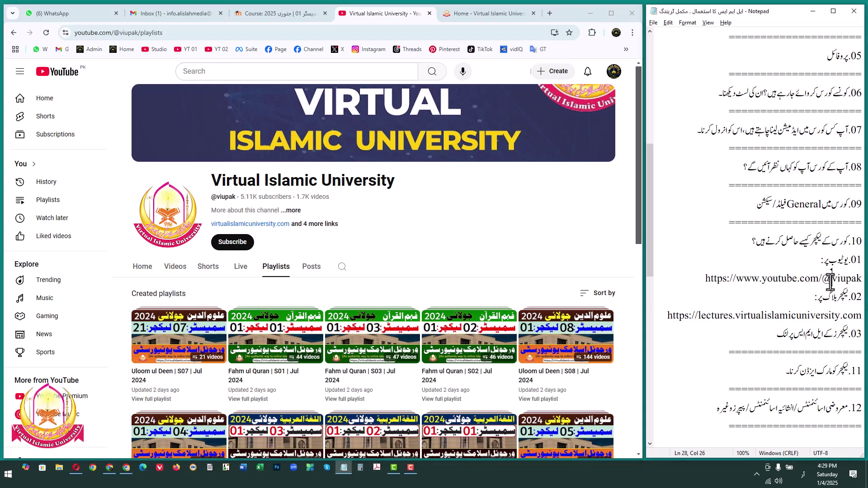
pyautogui.moveTo(861, 278); pyautogui.dragTo(851, 279)
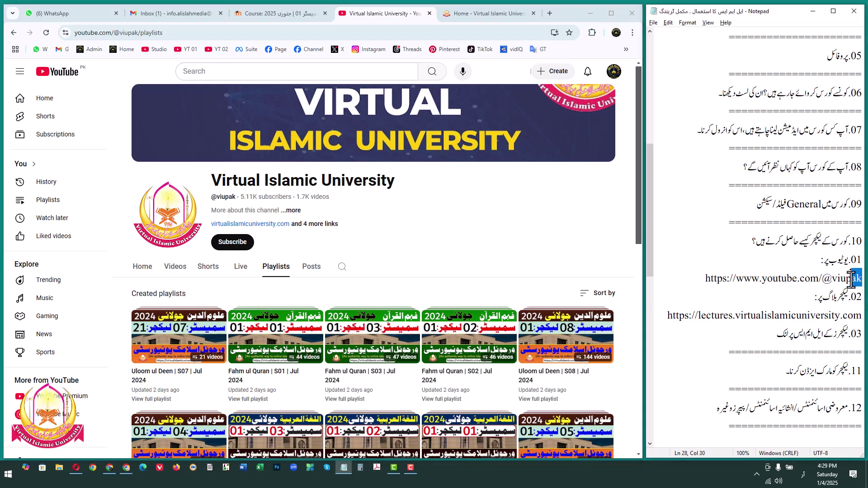
pyautogui.click(815, 316)
pyautogui.press('Home')
pyautogui.hotkey('shift', 'End')
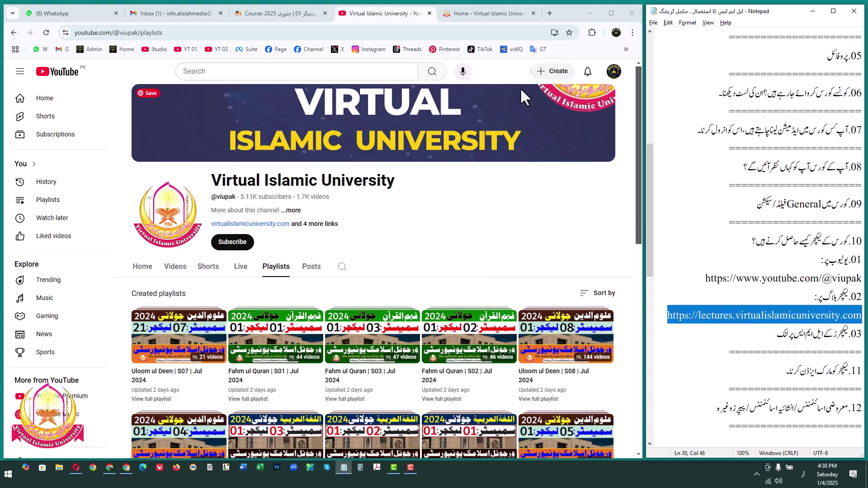
# Step: Switch to the lecture blog and examine its home page and the semester lists for Al Lughat ul Arabiyyah, Uloom ul Deen and Fahm ul Quran
pyautogui.click(484, 12)
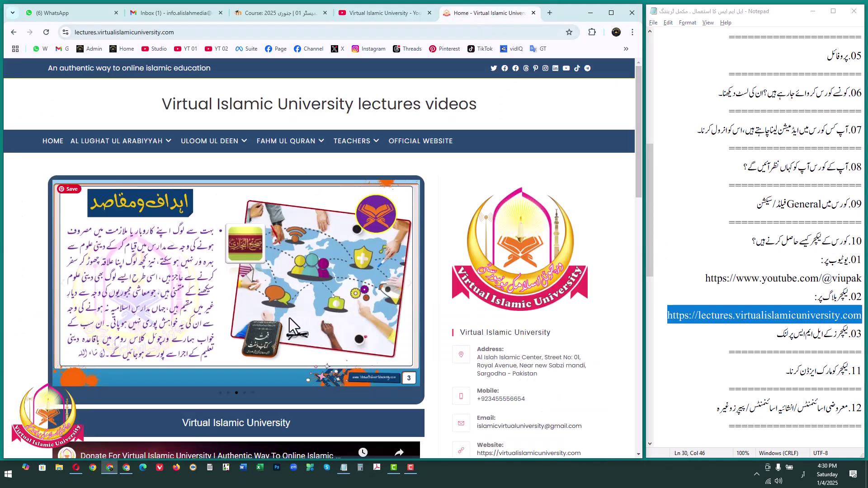
pyautogui.scroll(-10, 298, 303)
pyautogui.scroll(-5, 302, 296)
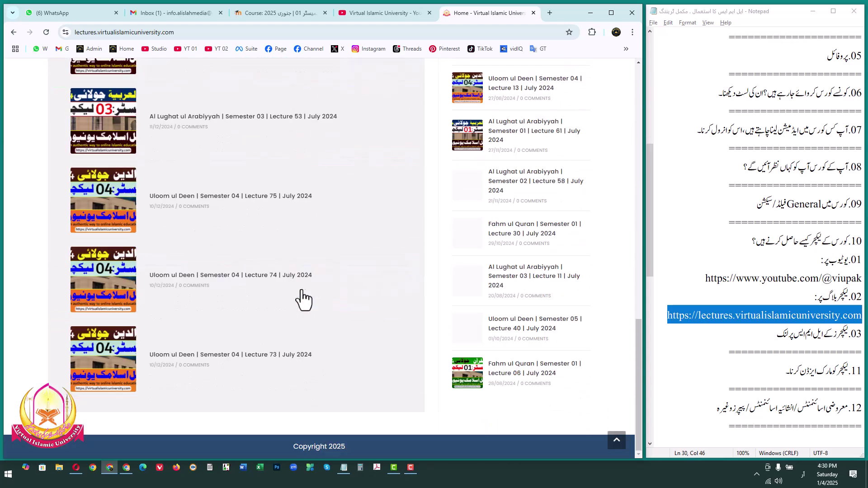
pyautogui.scroll(15, 302, 287)
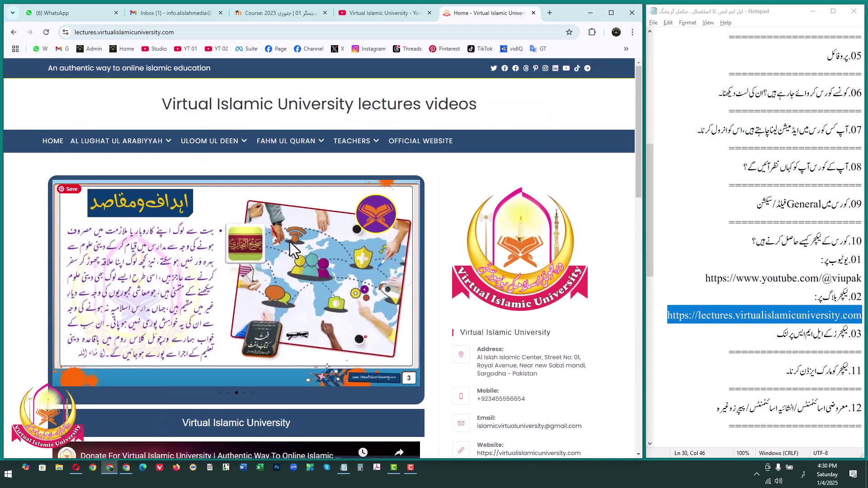
pyautogui.moveTo(115, 143)
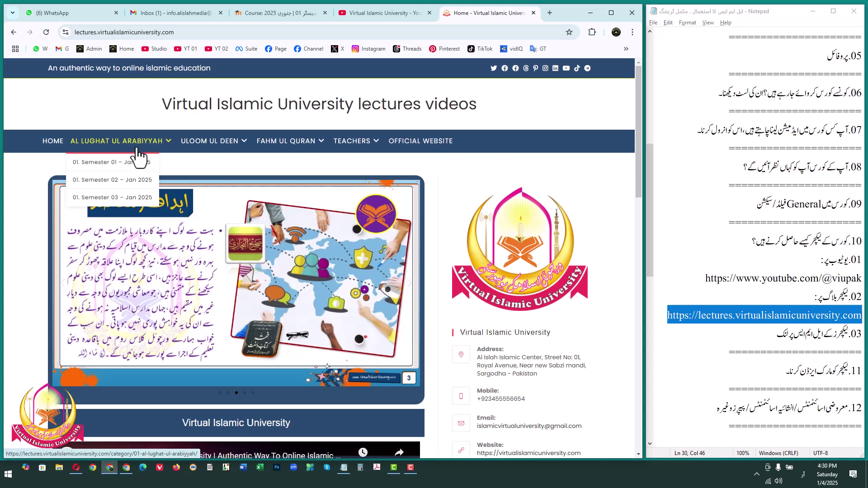
pyautogui.moveTo(235, 146)
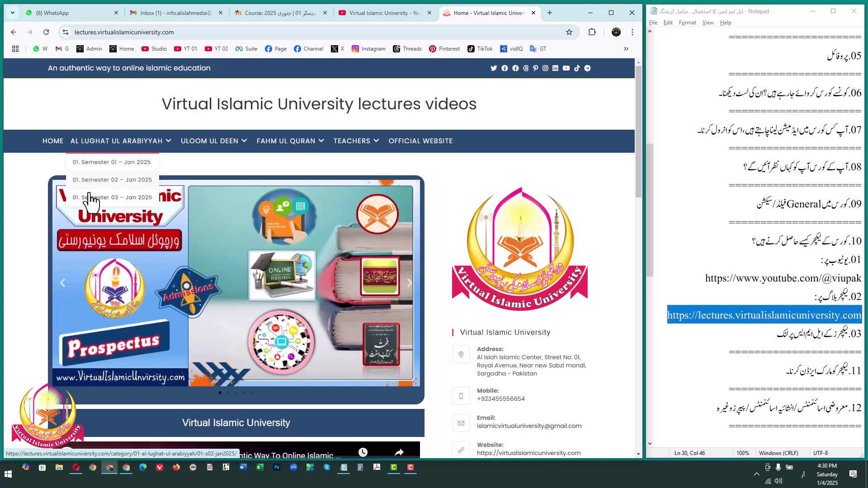
pyautogui.moveTo(211, 143)
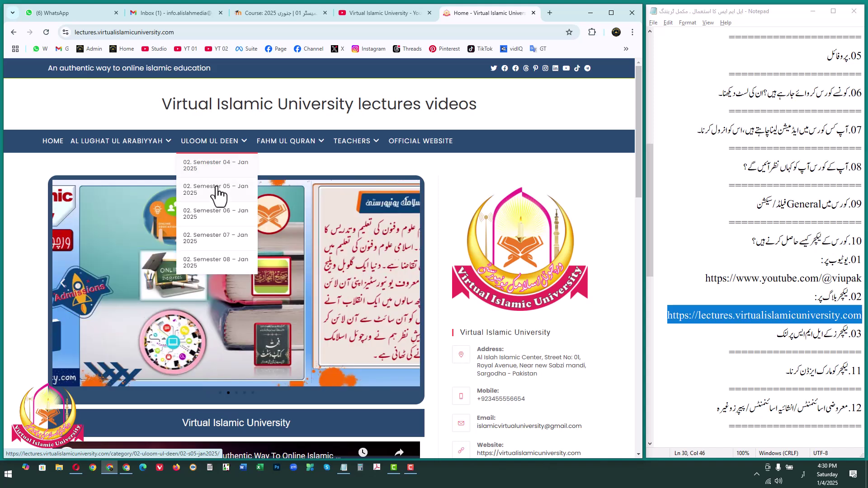
pyautogui.moveTo(273, 143)
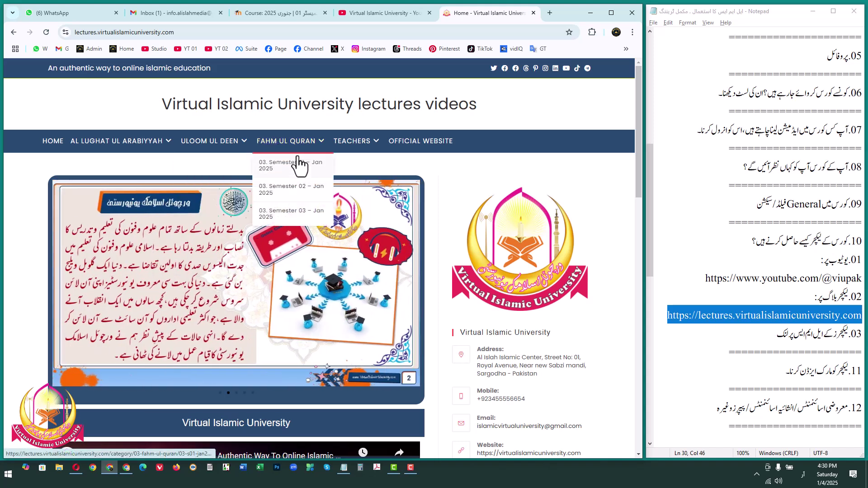
# Step: Open the Al Lughat ul Arabiyyah Semester 03 Lecture 54 post from the blog's new lectures and examine its video page
pyautogui.scroll(-3, 373, 220)
pyautogui.scroll(-5, 375, 226)
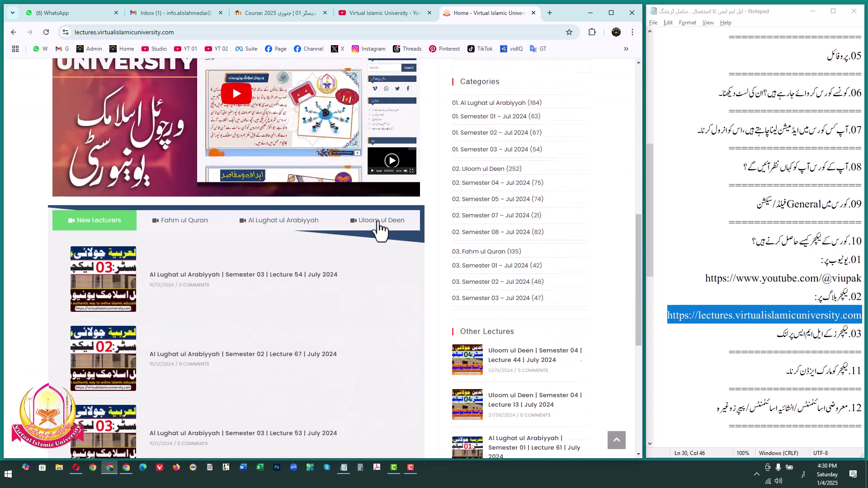
pyautogui.click(243, 275)
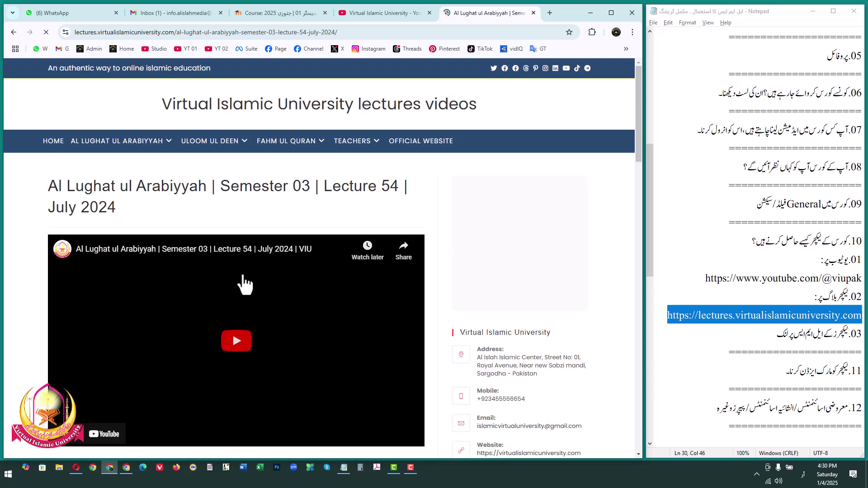
pyautogui.scroll(-3, 271, 216)
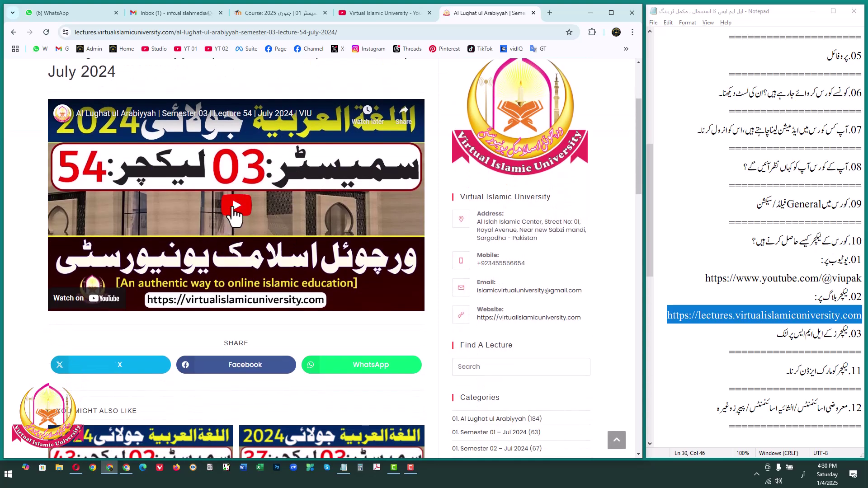
pyautogui.scroll(-4, 244, 244)
pyautogui.scroll(7, 260, 272)
pyautogui.scroll(1, 257, 266)
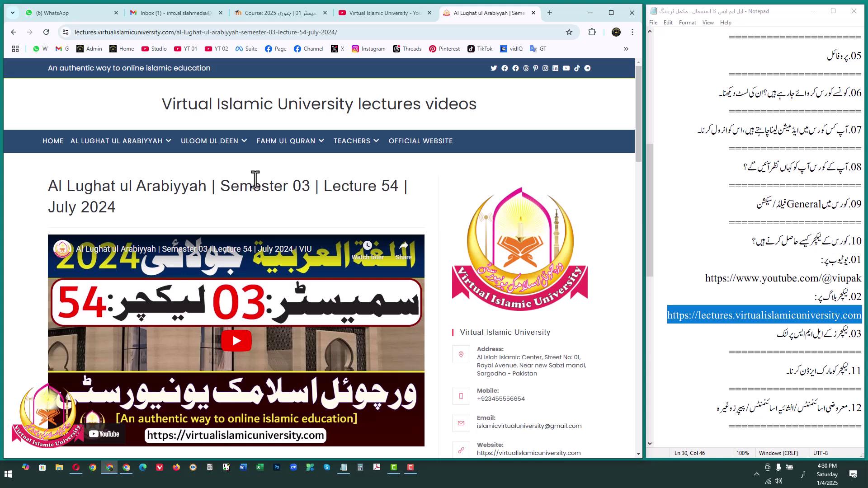
# Step: Return to the lecture blog's home page, review it and highlight its web address
pyautogui.click(256, 112)
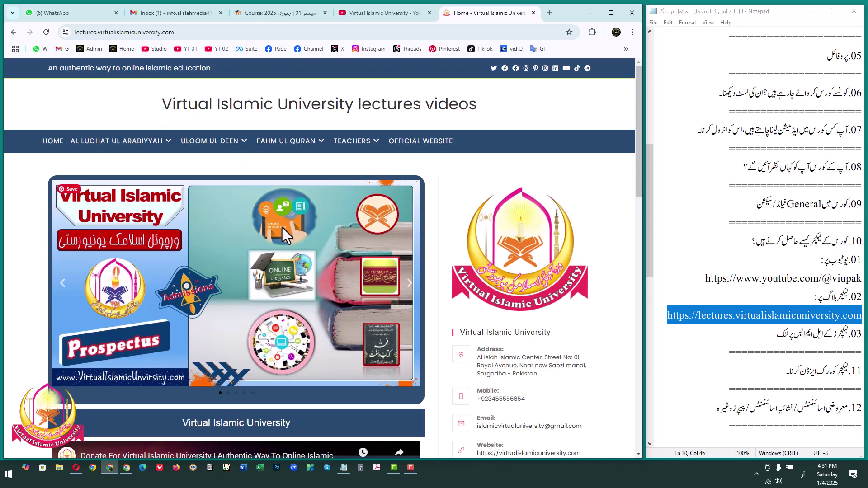
pyautogui.scroll(-5, 232, 316)
pyautogui.scroll(5, 235, 308)
pyautogui.click(200, 32)
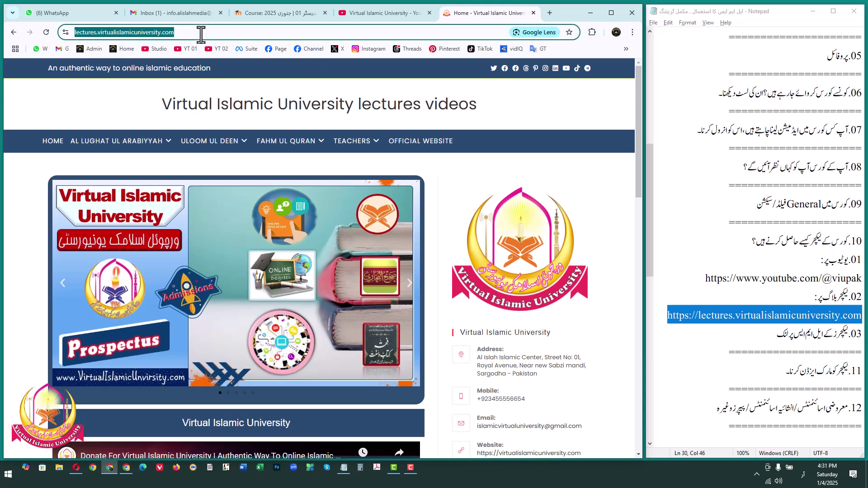
# Step: Switch to the YouTube channel, highlight its web address and look through its playlists
pyautogui.click(366, 14)
pyautogui.click(203, 33)
pyautogui.scroll(-7, 226, 253)
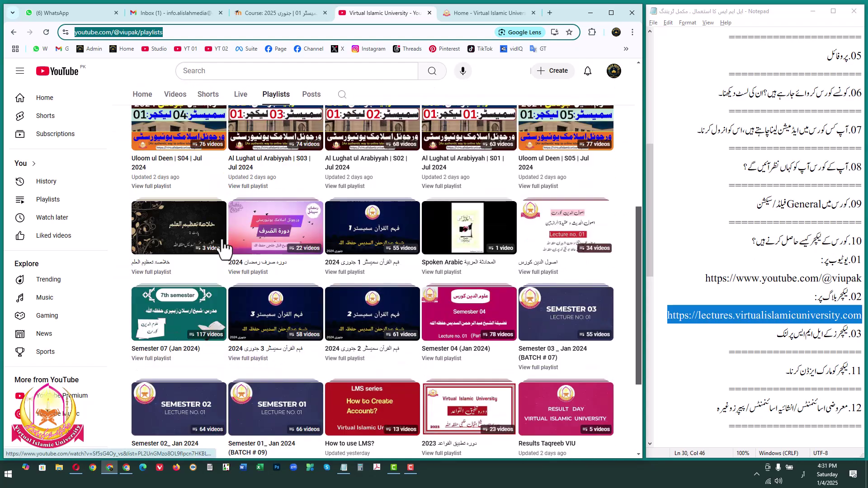
pyautogui.scroll(-1, 361, 226)
pyautogui.scroll(8, 343, 258)
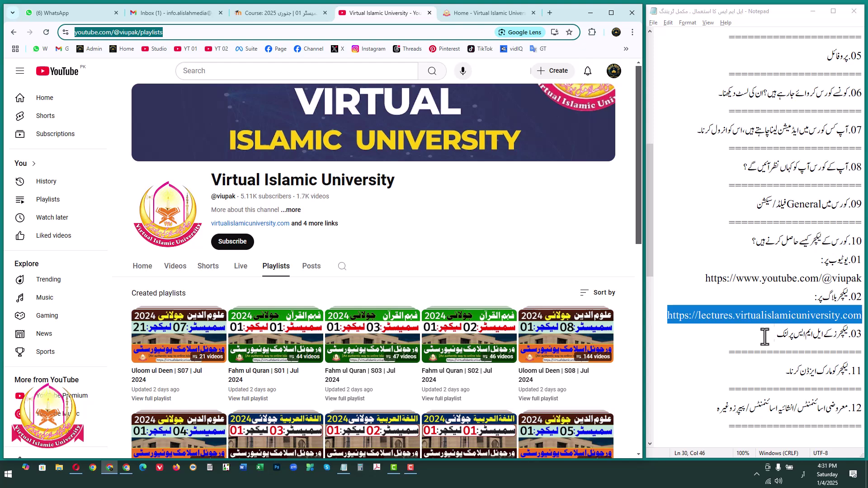
# Step: Place the cursor at item 03 of note 10, then expand the Lec: 01, 02, 03, 04 section in the LMS course
pyautogui.click(765, 336)
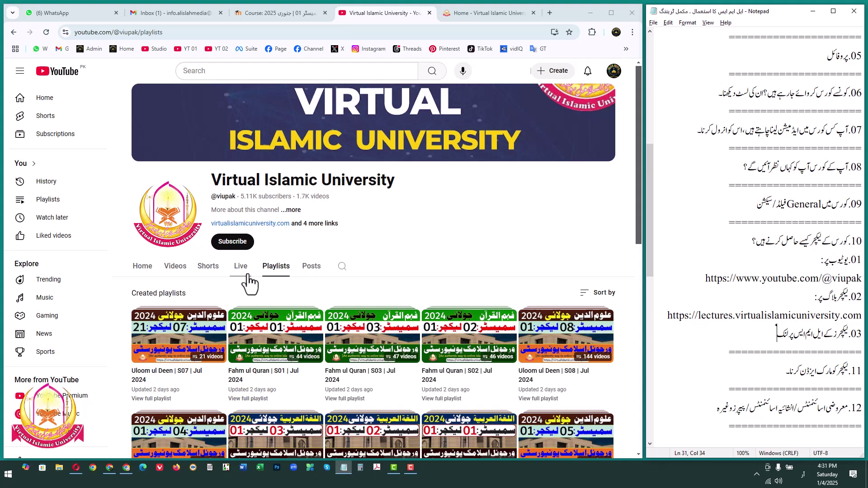
pyautogui.click(255, 13)
pyautogui.scroll(1, 321, 265)
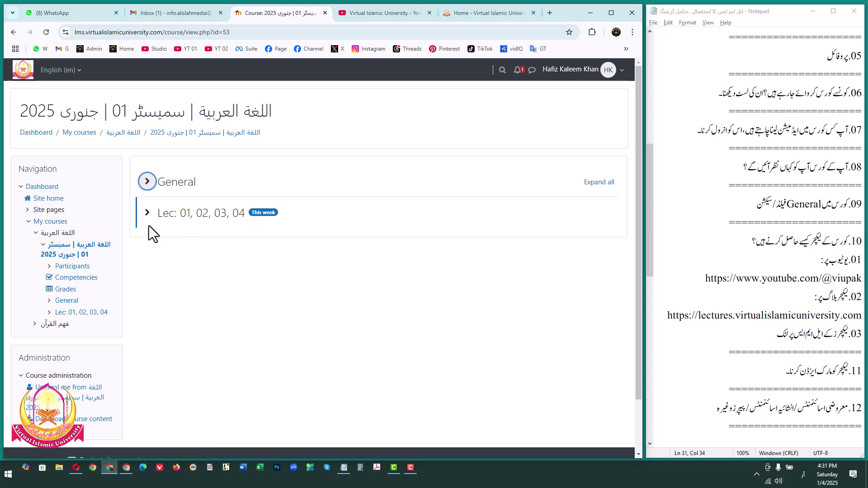
pyautogui.click(147, 213)
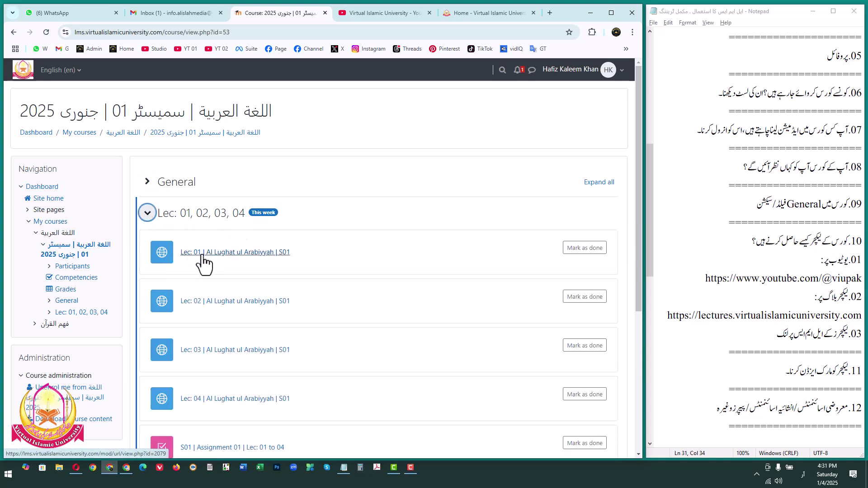
pyautogui.scroll(-1, 222, 265)
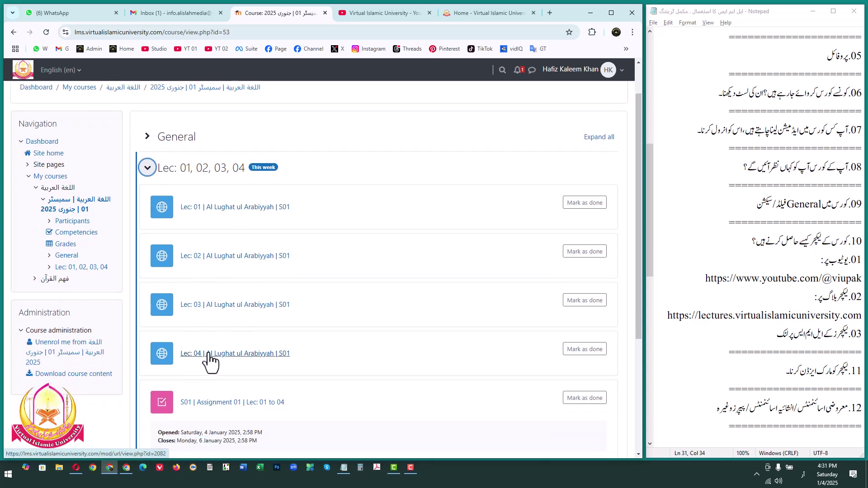
# Step: Open the Lec: 01 | Al Lughat ul Arabiyyah | S01 video through its YouTube link, close it and return to the course's lecture list
pyautogui.click(225, 206)
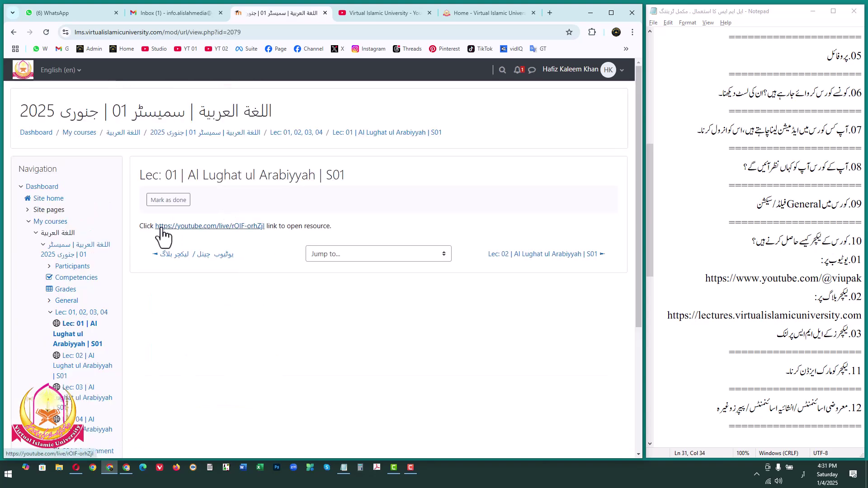
pyautogui.click(177, 226)
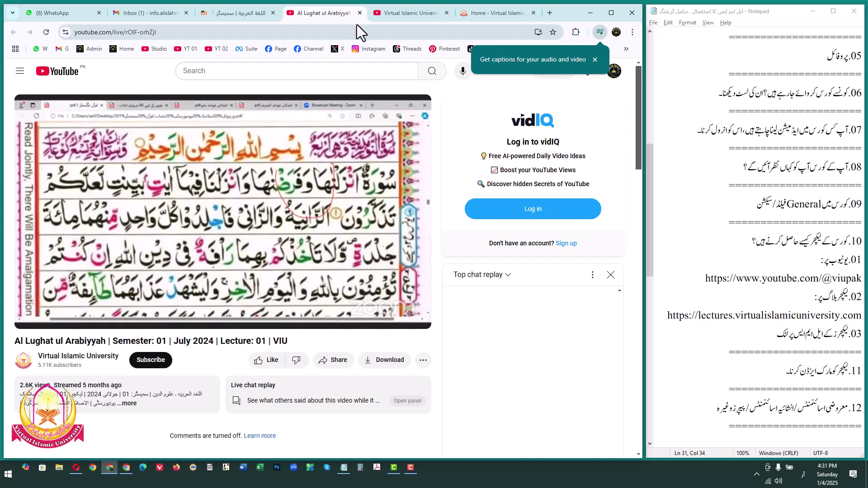
pyautogui.click(360, 13)
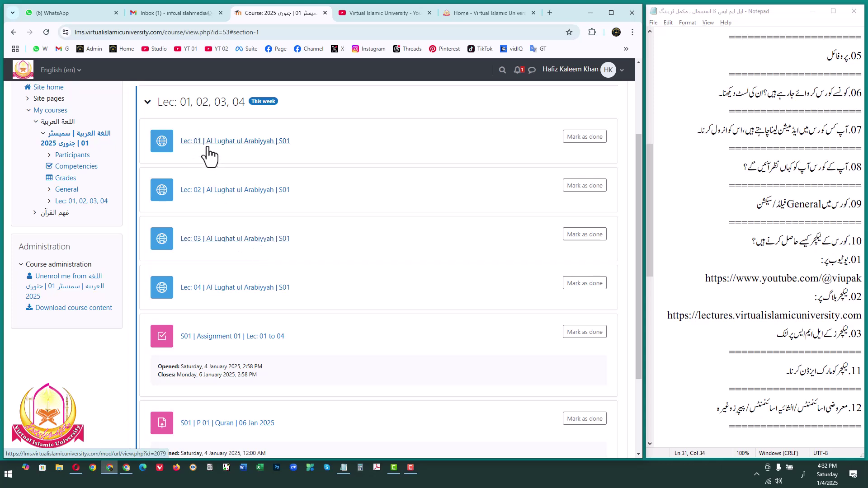
# Step: Mark Al Lughat ul Arabiyyah lectures 01, 02, 03 and 04 as done
pyautogui.click(586, 139)
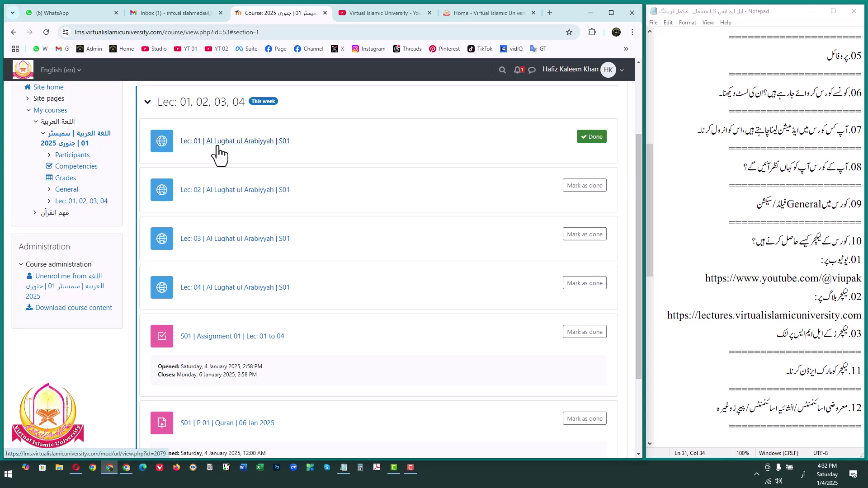
pyautogui.click(589, 188)
pyautogui.click(583, 234)
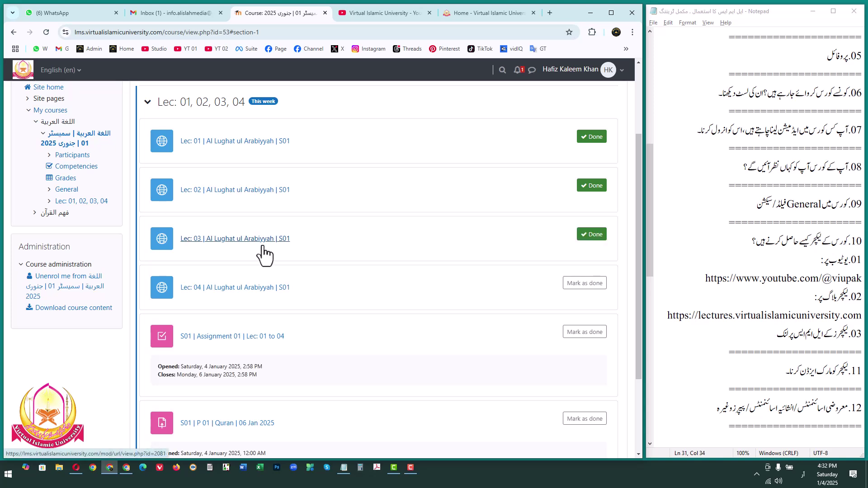
pyautogui.click(592, 284)
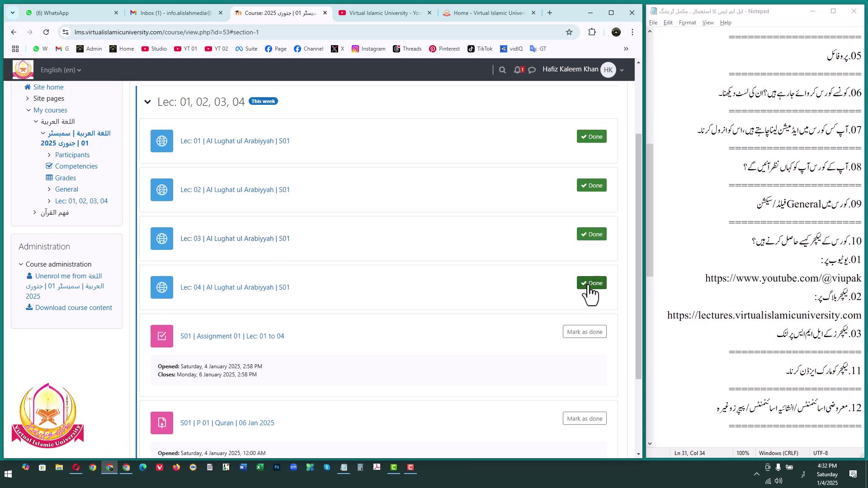
# Step: Highlight note 12 on objective assignments, essay assignments and papers in the training notes
pyautogui.scroll(1, 302, 251)
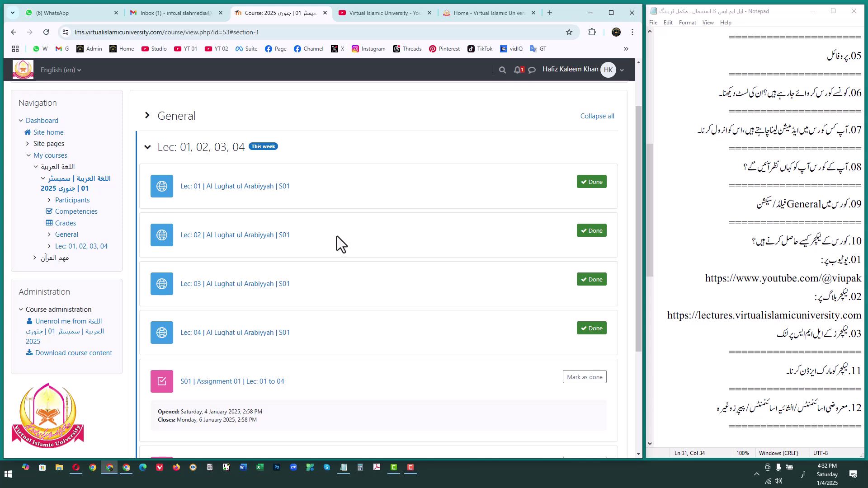
pyautogui.scroll(-1, 337, 235)
pyautogui.scroll(-1, 838, 305)
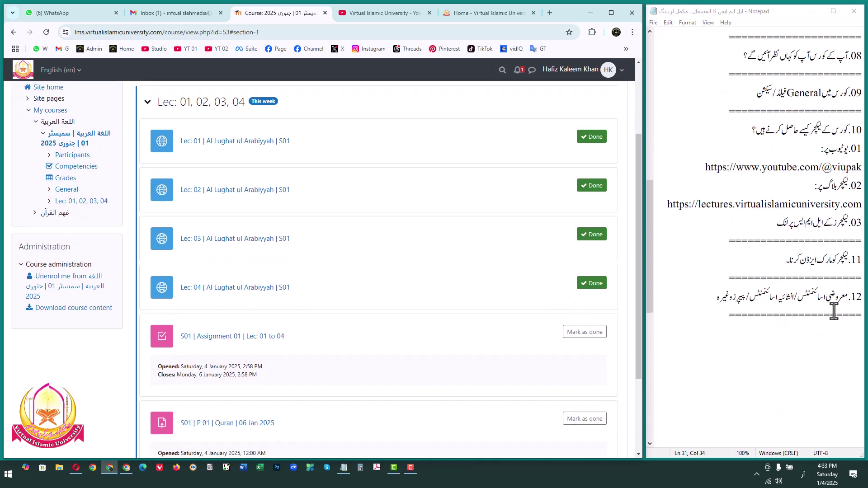
pyautogui.moveTo(701, 304); pyautogui.dragTo(849, 296)
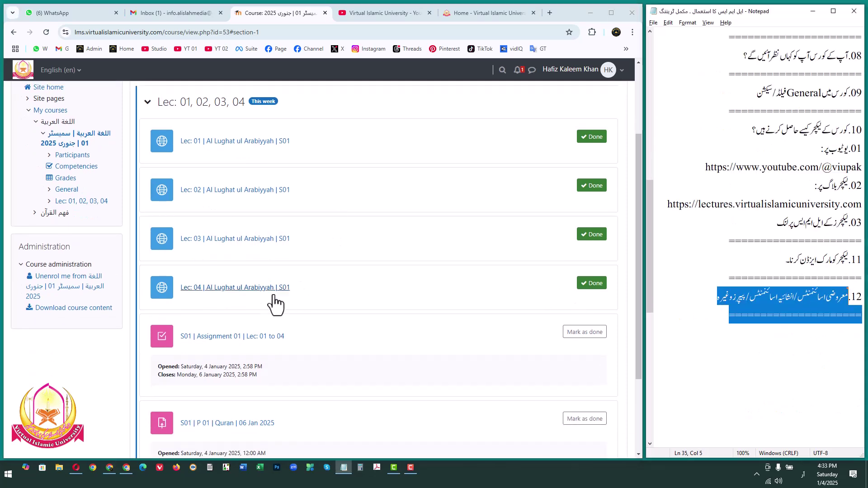
# Step: Collapse and re-expand the Lec: 01, 02, 03, 04 section, and review its lectures and S01 | Assignment 01
pyautogui.scroll(2, 277, 305)
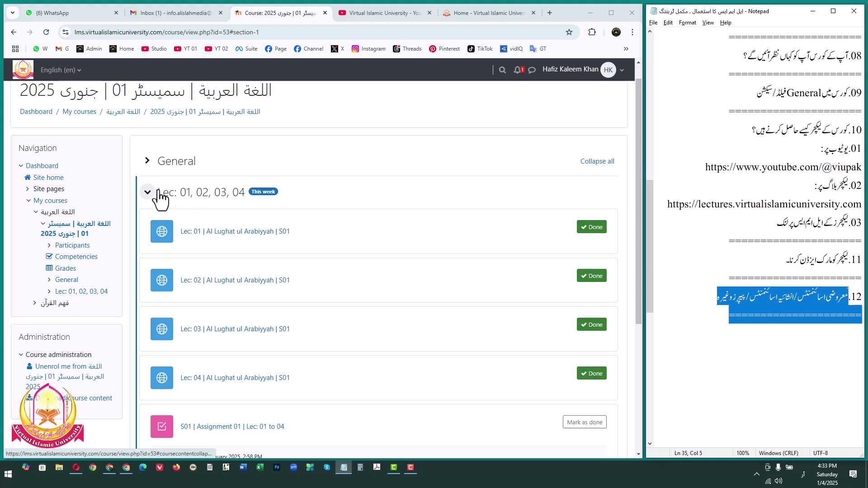
pyautogui.scroll(-1, 234, 244)
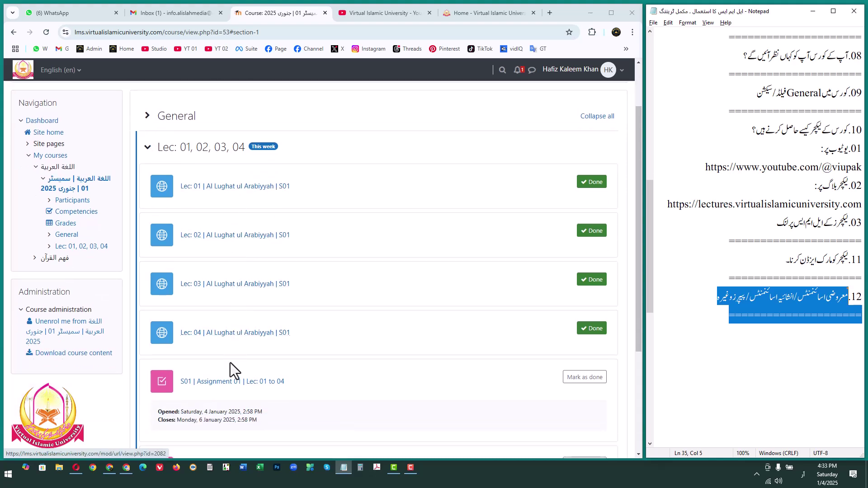
pyautogui.click(148, 148)
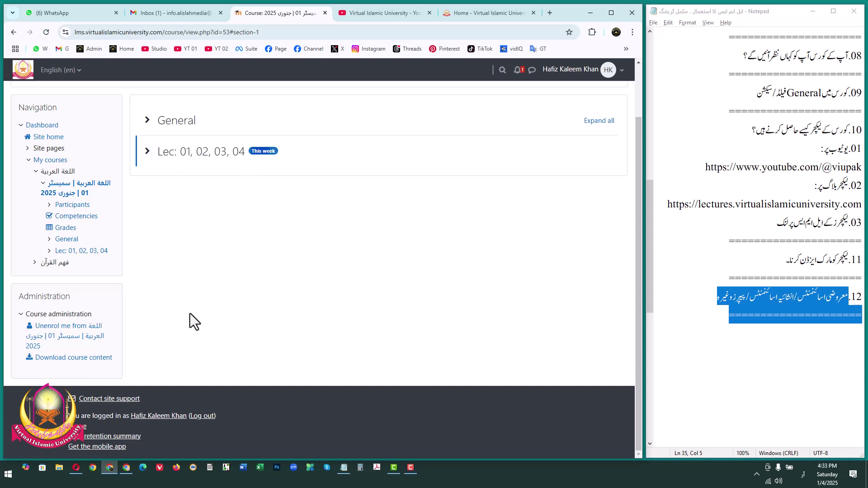
pyautogui.click(147, 153)
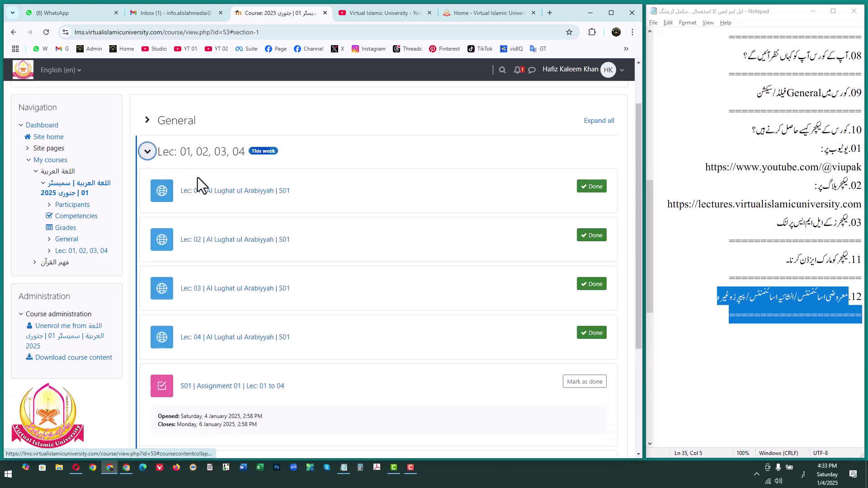
pyautogui.scroll(-1, 228, 260)
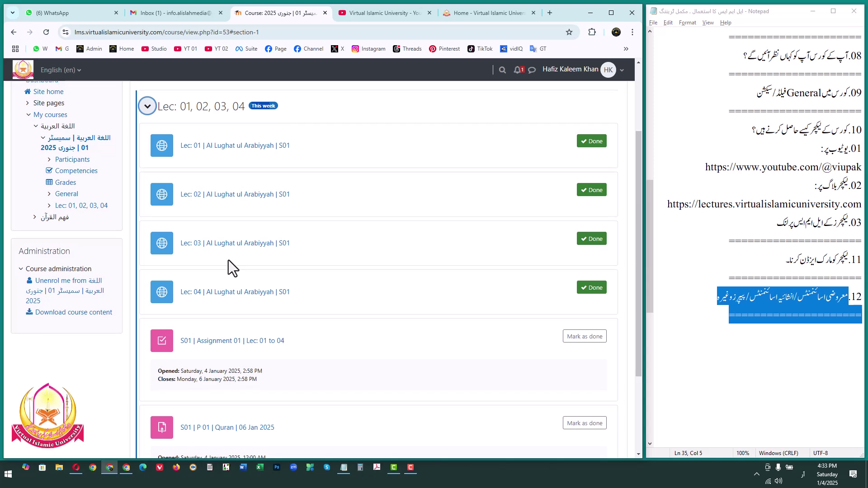
pyautogui.scroll(1, 229, 260)
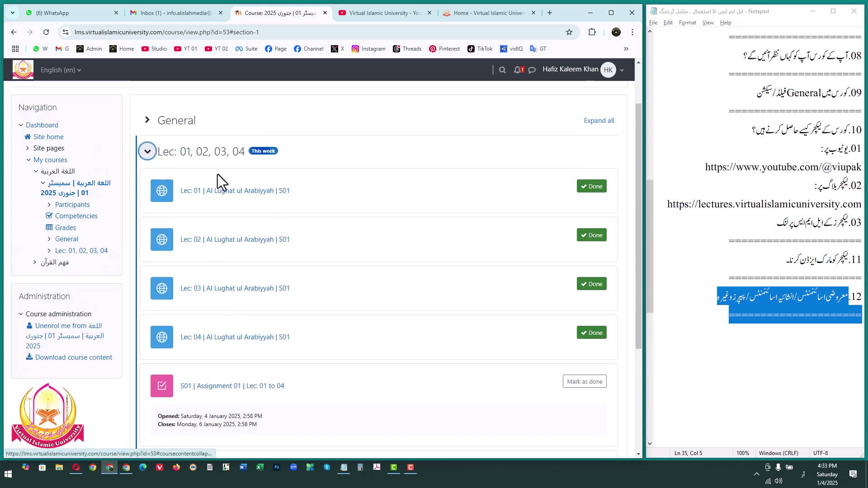
pyautogui.scroll(-1, 236, 227)
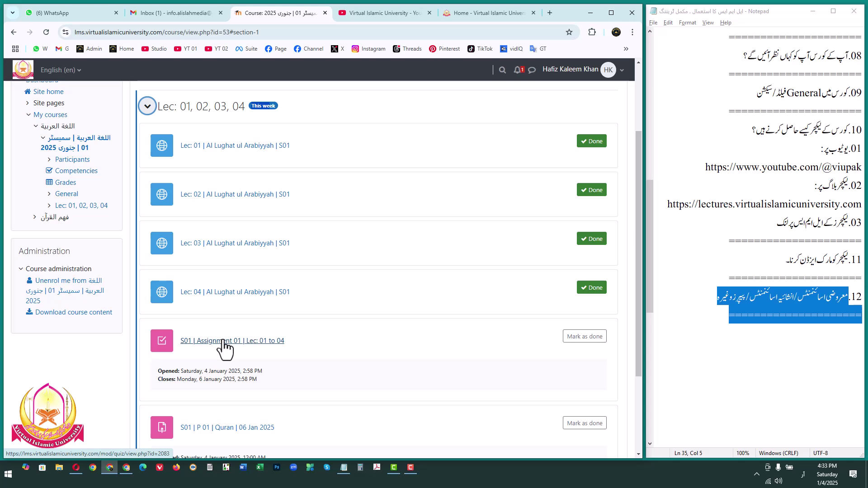
# Step: Open the S01 | Assignment 01 | Lec: 01 to 04 quiz and highlight its opening and closing dates
pyautogui.scroll(-1, 228, 285)
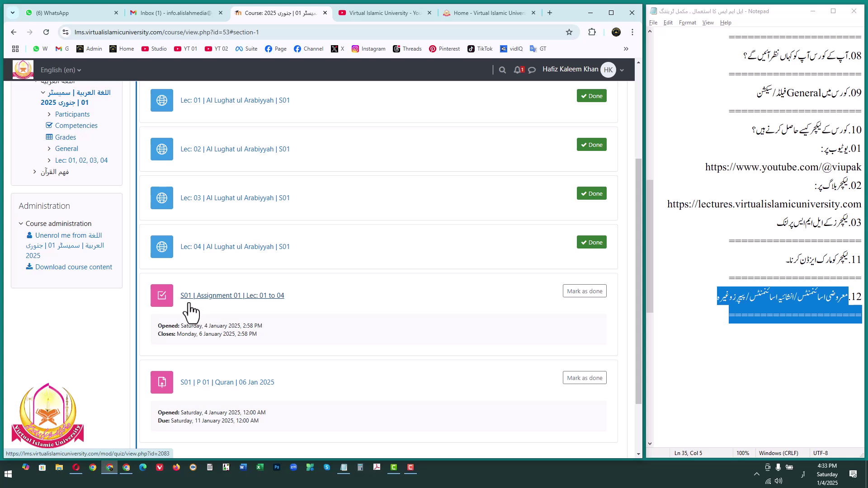
pyautogui.click(212, 296)
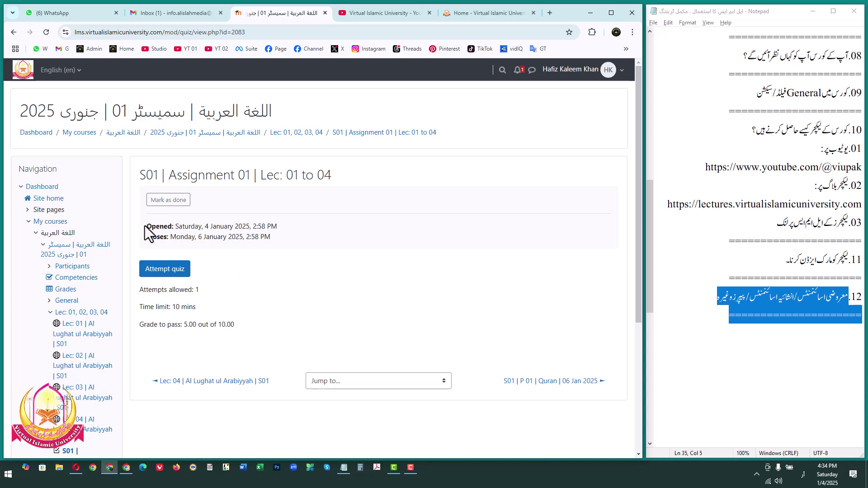
pyautogui.moveTo(145, 226); pyautogui.dragTo(282, 231)
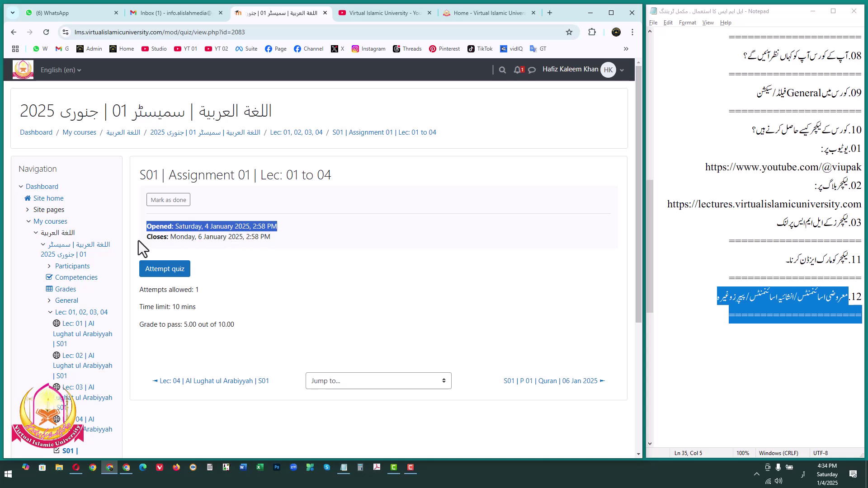
pyautogui.moveTo(145, 237); pyautogui.dragTo(262, 237)
pyautogui.click(156, 231)
pyautogui.moveTo(146, 227); pyautogui.dragTo(273, 237)
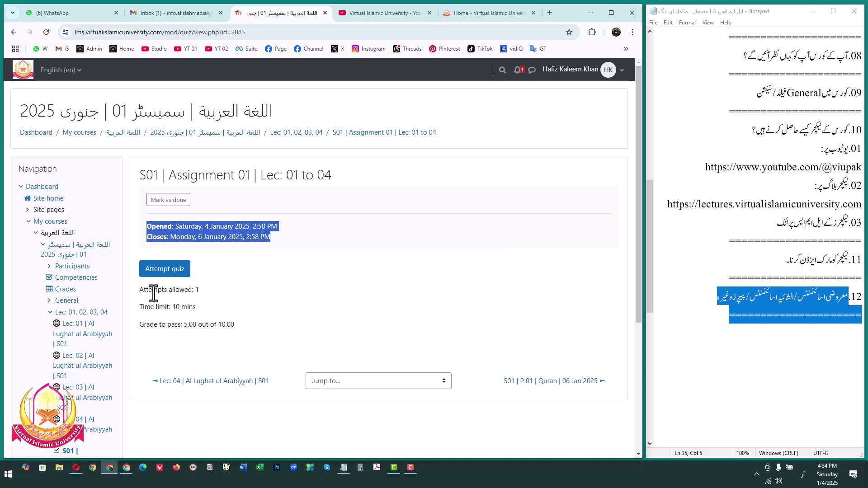
# Step: Highlight the quiz's attempts allowed, time limit and grade to pass
pyautogui.click(210, 291)
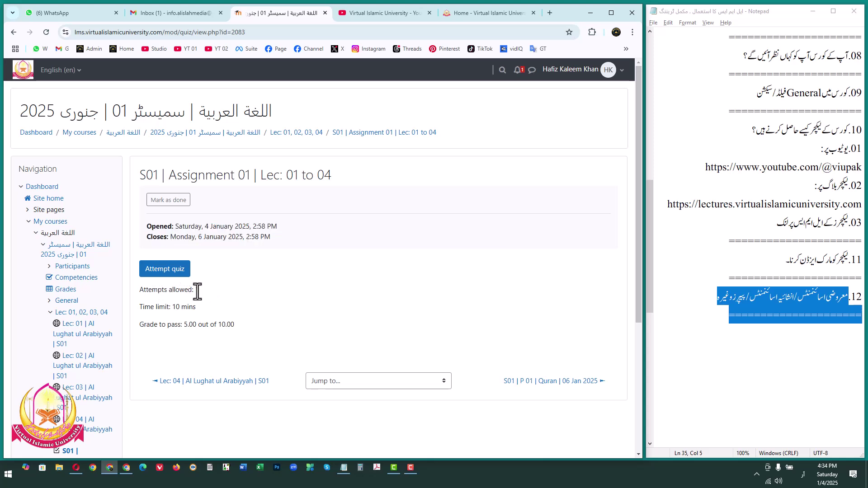
pyautogui.doubleClick(197, 290)
pyautogui.moveTo(139, 307); pyautogui.dragTo(193, 308)
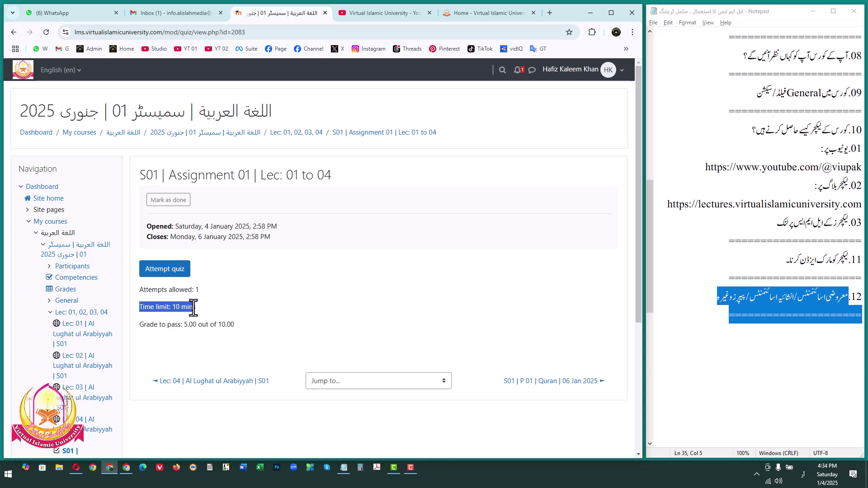
pyautogui.click(176, 307)
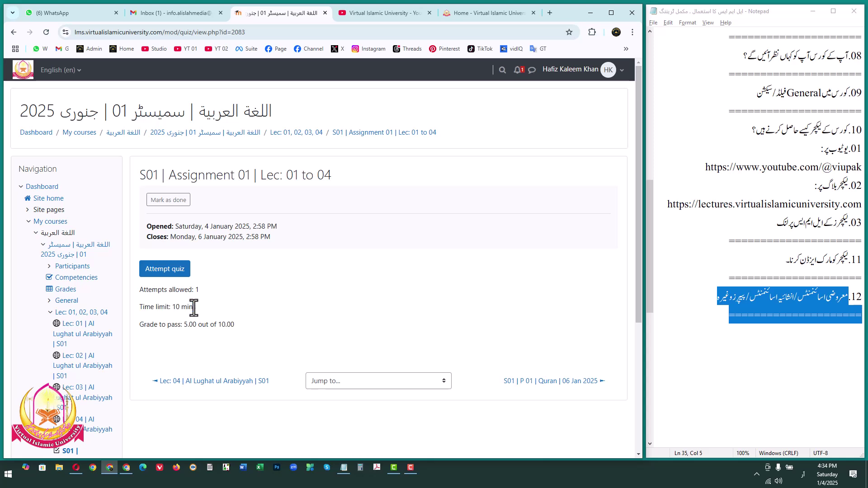
pyautogui.moveTo(175, 307); pyautogui.dragTo(192, 307)
pyautogui.moveTo(139, 325); pyautogui.dragTo(242, 325)
pyautogui.moveTo(184, 325); pyautogui.dragTo(195, 329)
# Step: Start the quiz attempt and answer question 1 with B (علم النحو), question 2 with C (علم الصرف) and question 3 with B (علم النحو)
pyautogui.click(162, 271)
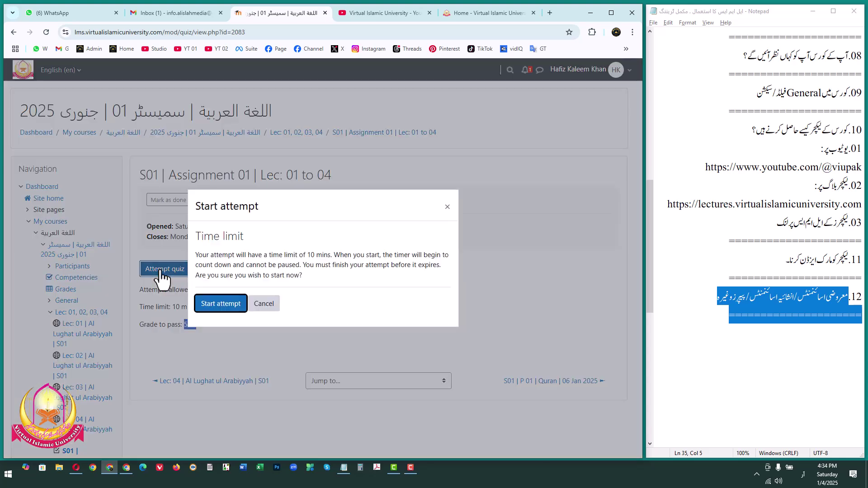
pyautogui.click(220, 304)
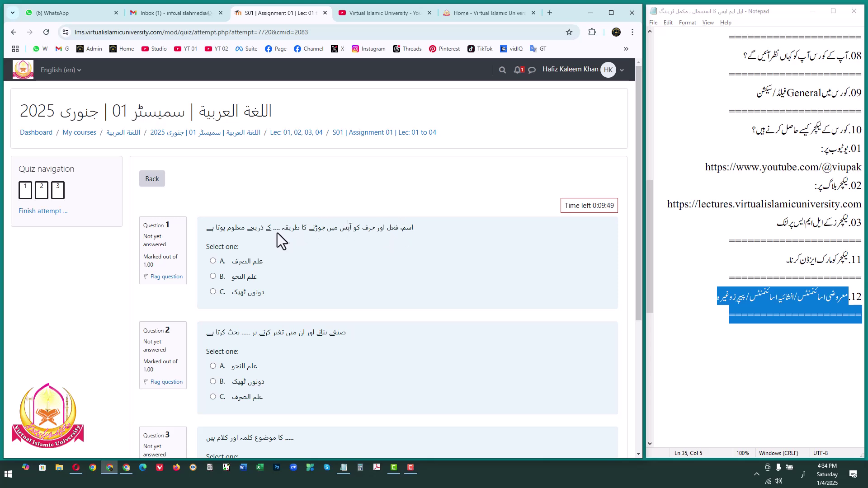
pyautogui.click(213, 277)
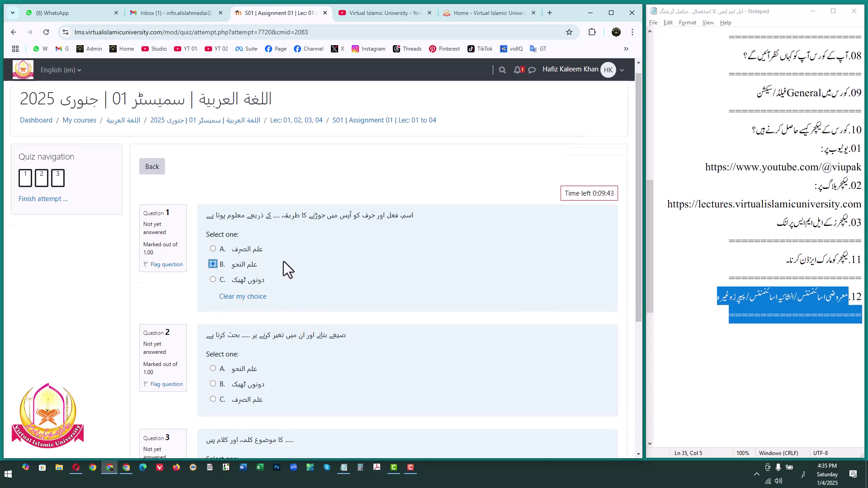
pyautogui.scroll(-2, 283, 262)
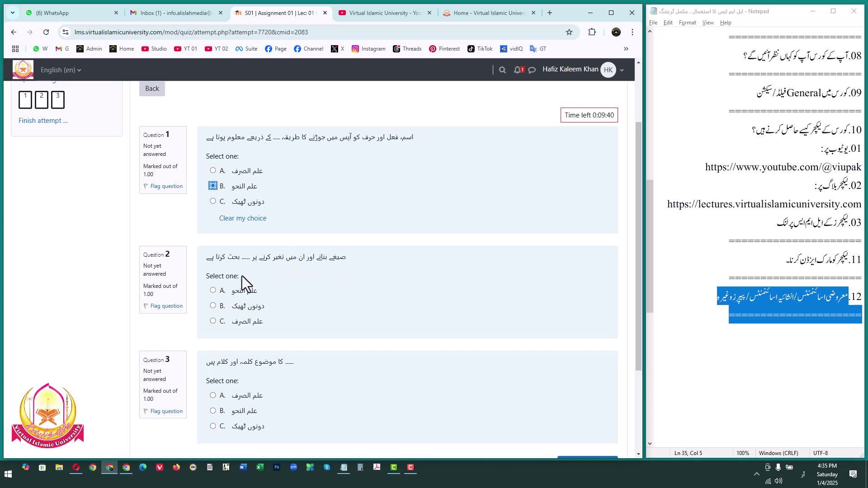
pyautogui.click(219, 325)
pyautogui.scroll(-1, 300, 282)
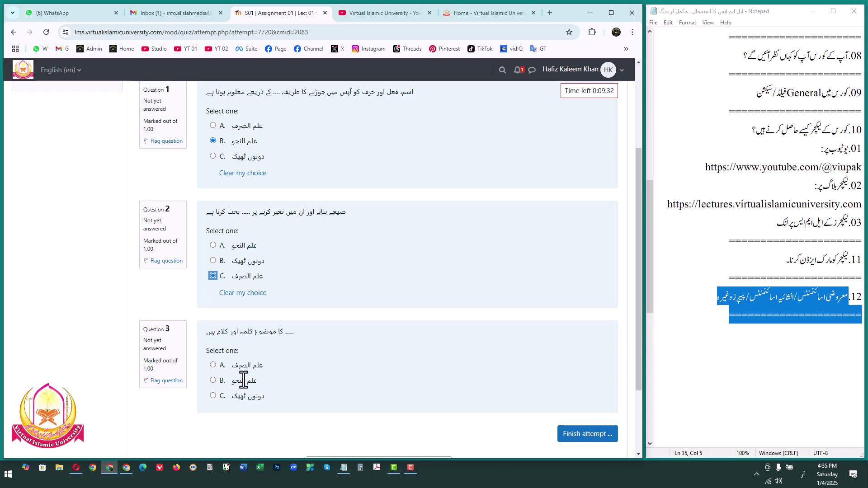
pyautogui.click(212, 380)
pyautogui.scroll(-2, 241, 339)
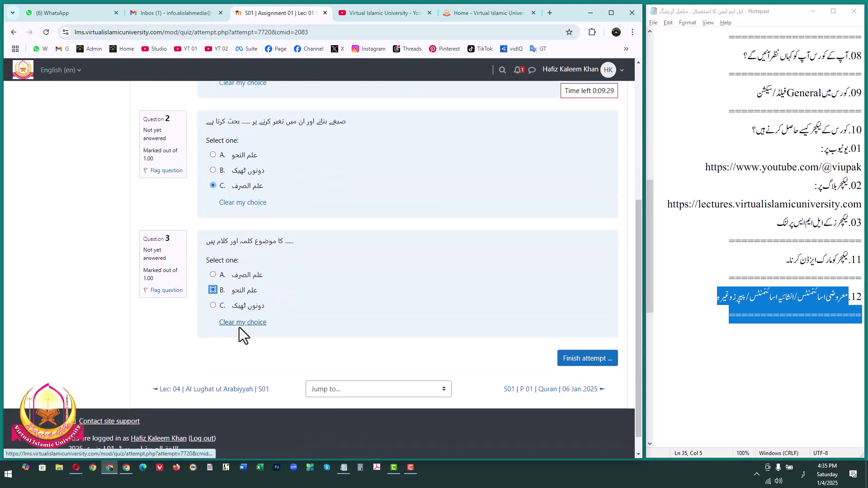
# Step: Recheck the chosen answers, finish the attempt, and submit all answers for grading
pyautogui.scroll(3, 219, 297)
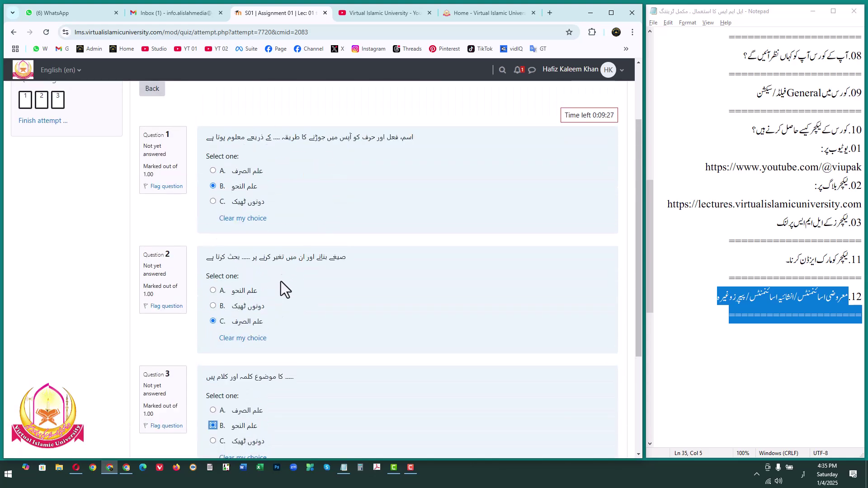
pyautogui.scroll(-3, 281, 275)
pyautogui.click(586, 358)
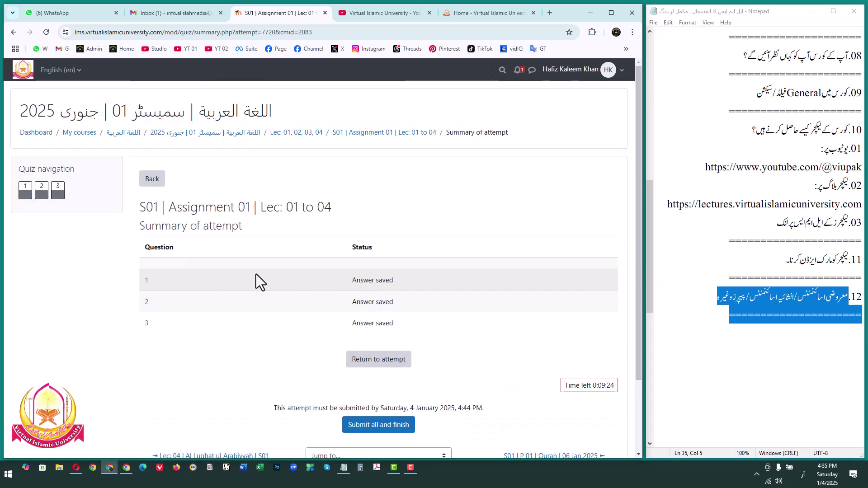
pyautogui.scroll(-1, 256, 273)
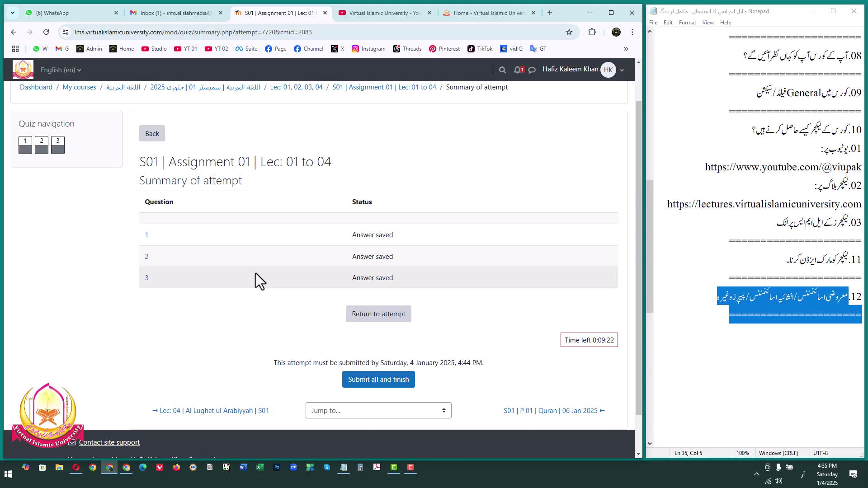
pyautogui.scroll(-1, 256, 274)
pyautogui.click(381, 342)
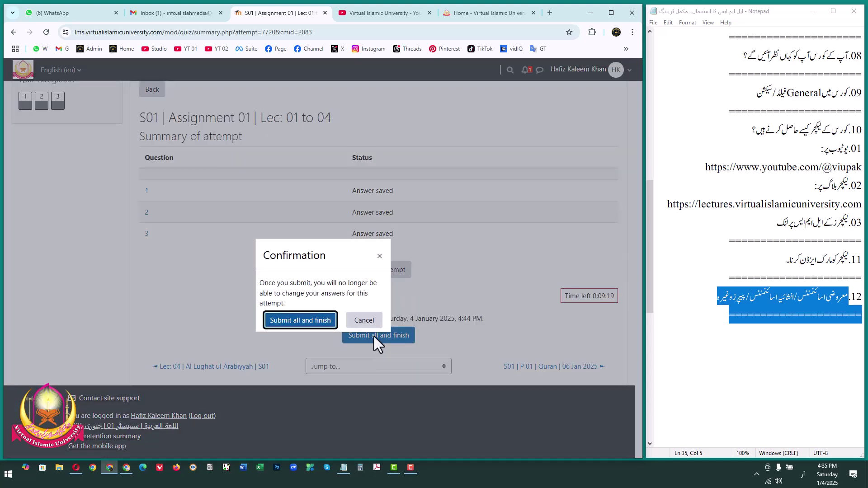
pyautogui.click(308, 318)
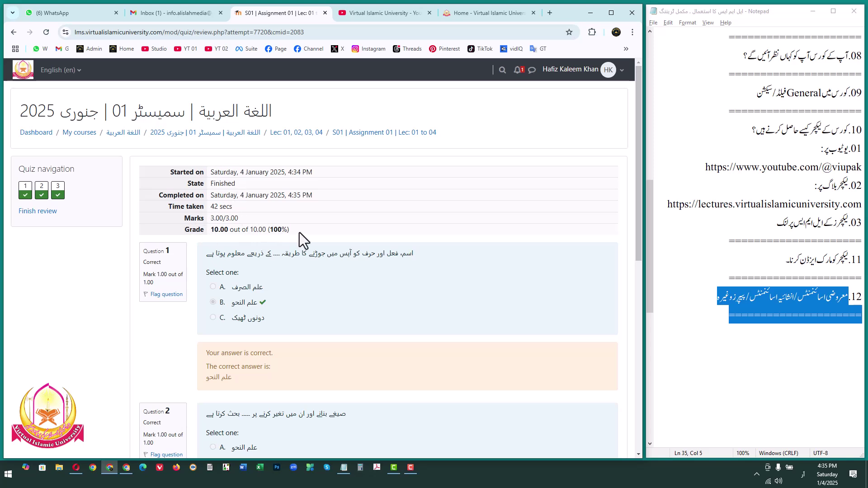
# Step: Examine the quiz review, highlighting the grade and percentage and looking through the feedback on all three questions
pyautogui.moveTo(299, 232); pyautogui.dragTo(262, 229)
pyautogui.moveTo(209, 230); pyautogui.dragTo(219, 230)
pyautogui.moveTo(289, 229); pyautogui.dragTo(257, 231)
pyautogui.scroll(-8, 237, 264)
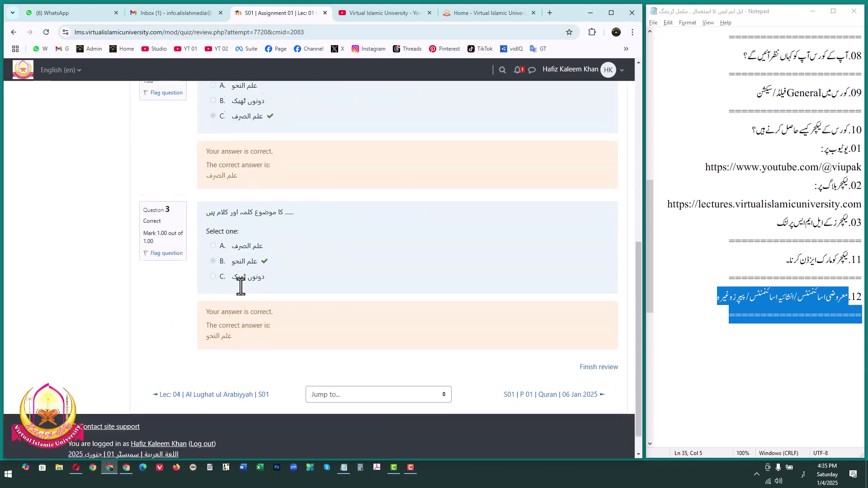
pyautogui.scroll(8, 255, 341)
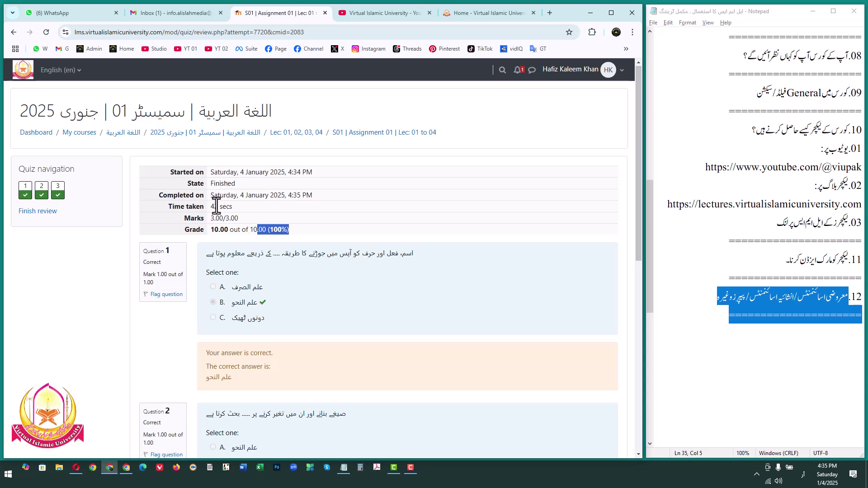
pyautogui.moveTo(214, 207); pyautogui.dragTo(367, 230)
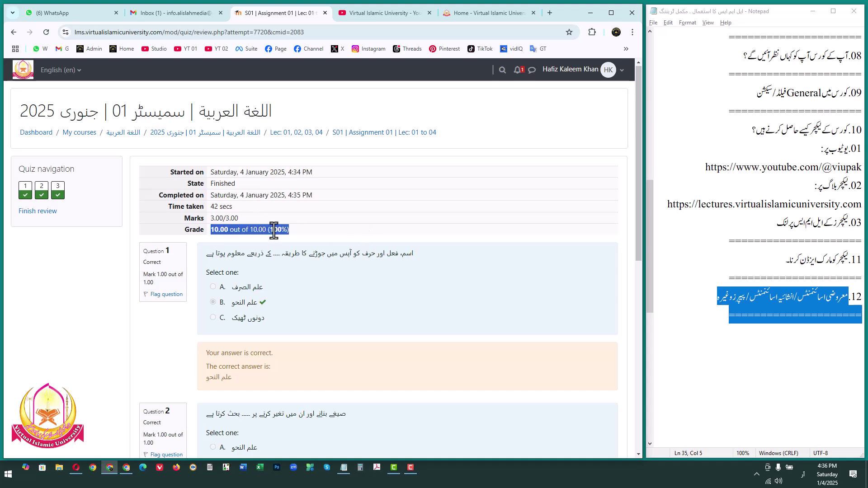
pyautogui.moveTo(304, 231); pyautogui.dragTo(267, 229)
pyautogui.scroll(-1, 267, 224)
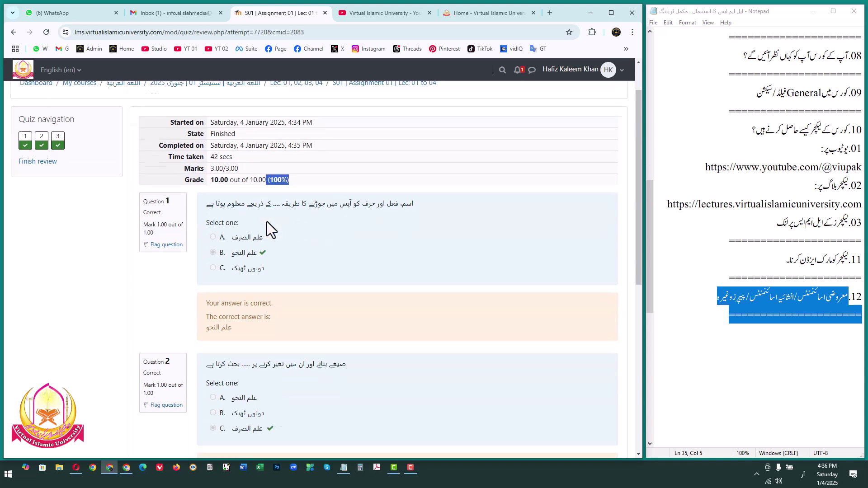
pyautogui.scroll(-6, 266, 221)
pyautogui.scroll(8, 263, 320)
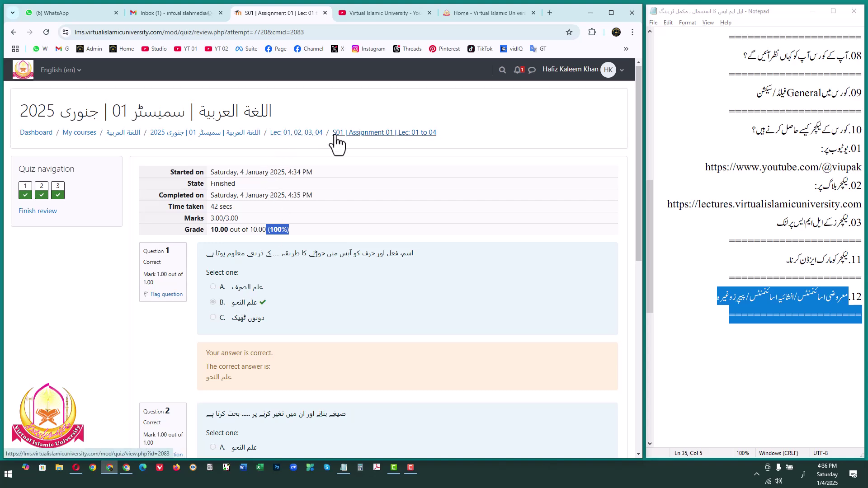
# Step: Return to the Lec: 01, 02, 03, 04 section and mark S01 | Assignment 01 as done
pyautogui.click(302, 133)
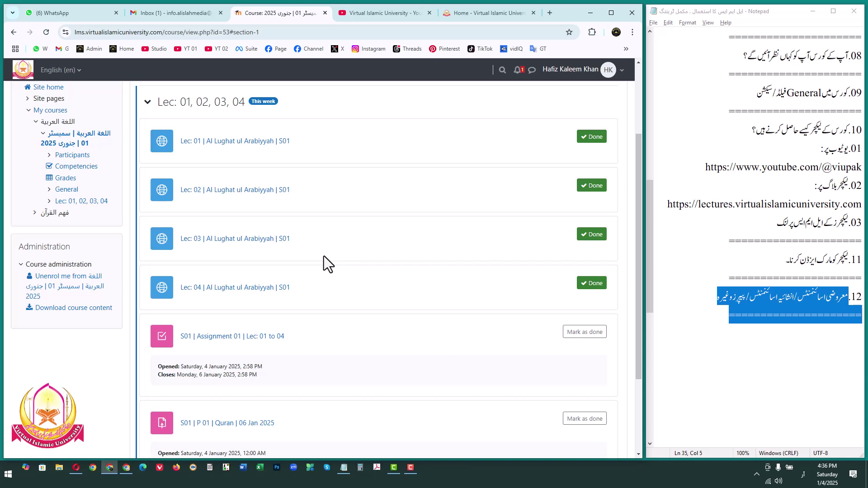
pyautogui.scroll(-2, 324, 256)
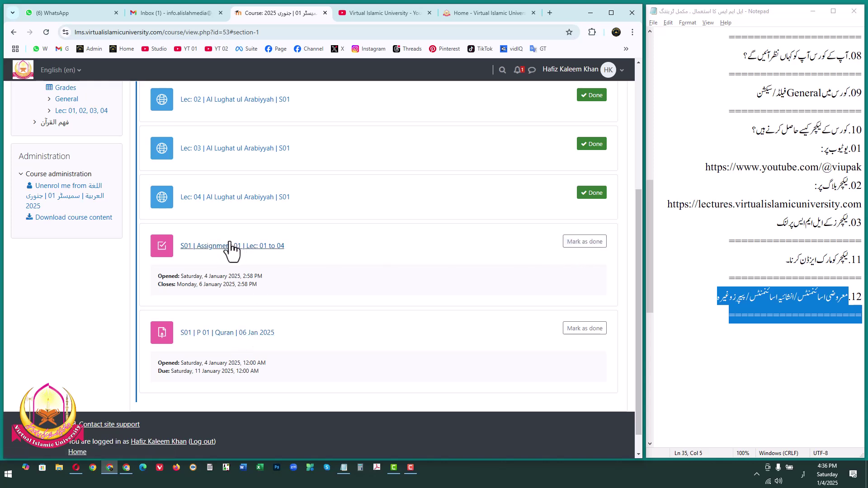
pyautogui.click(600, 246)
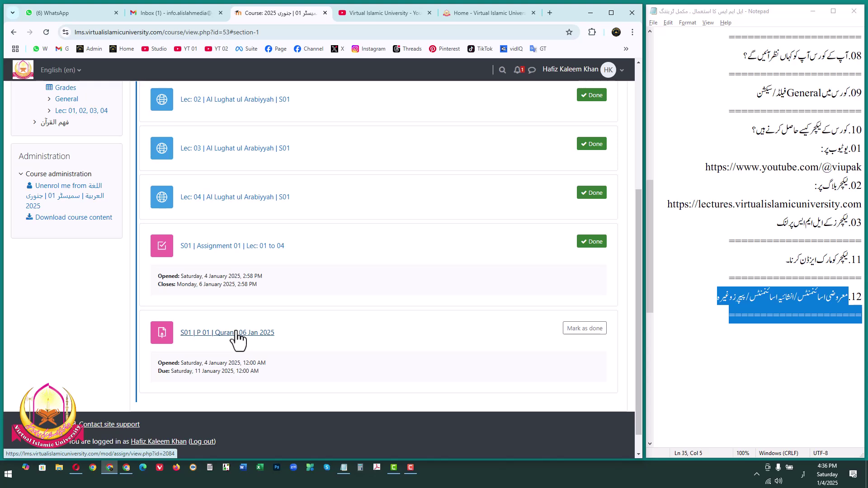
# Step: Open the S01 | P 01 | Quran | 06 Jan 2025 paper and review its dates, submission status and time remaining
pyautogui.click(236, 332)
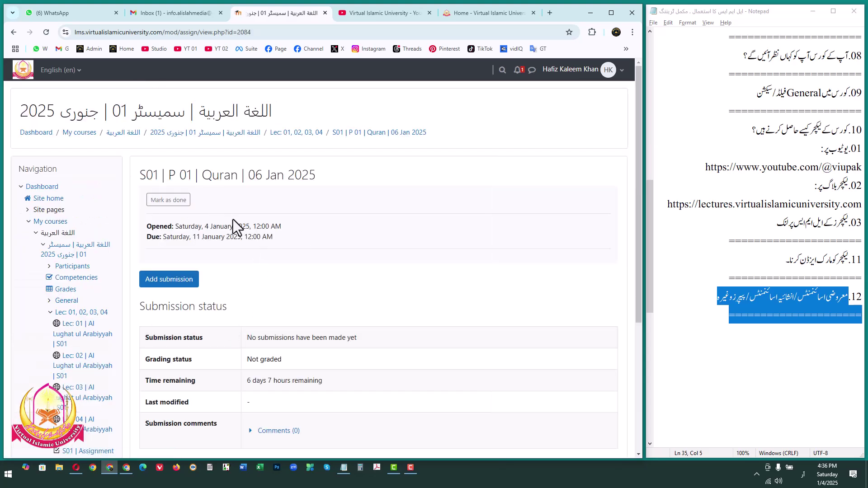
pyautogui.moveTo(146, 176); pyautogui.dragTo(221, 179)
pyautogui.moveTo(147, 226); pyautogui.dragTo(232, 238)
pyautogui.click(253, 239)
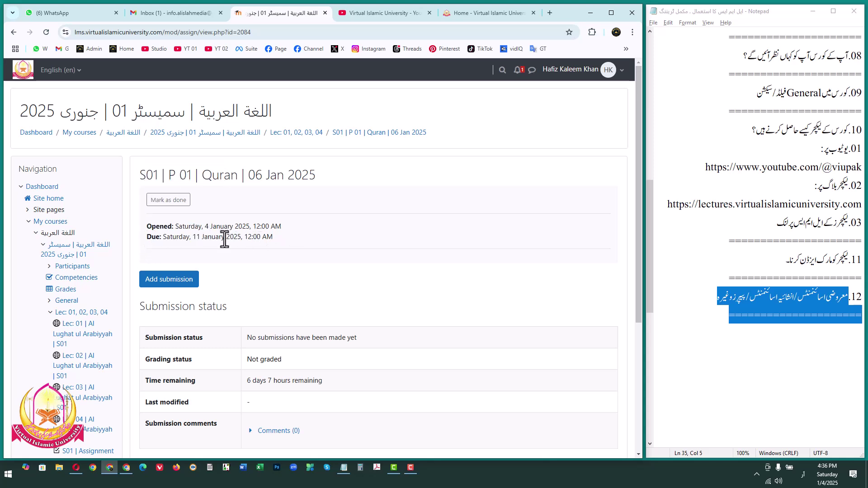
pyautogui.scroll(-1, 259, 278)
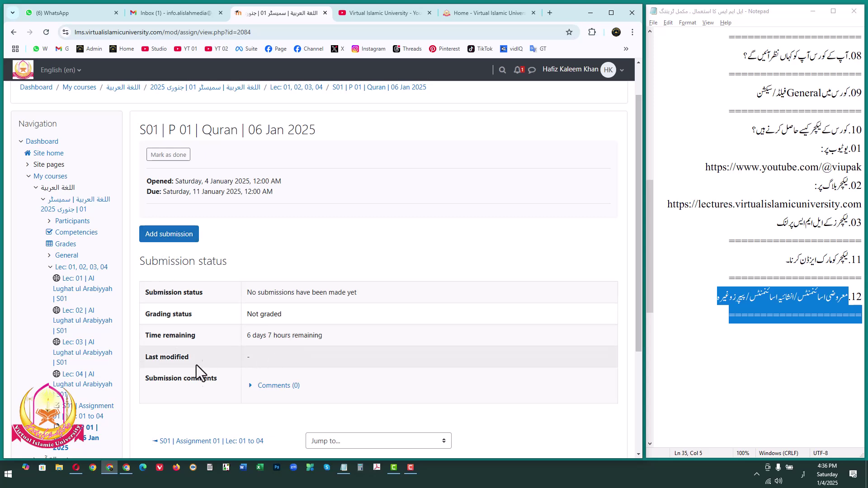
pyautogui.moveTo(341, 334); pyautogui.dragTo(247, 334)
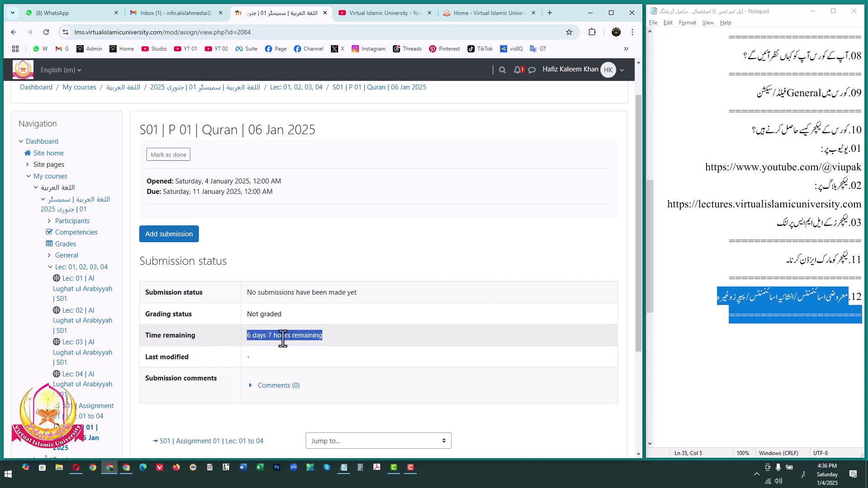
pyautogui.scroll(-3, 232, 359)
pyautogui.scroll(3, 248, 346)
# Step: Open the paper's submission form, highlight its questions and examine the file submission area
pyautogui.click(155, 240)
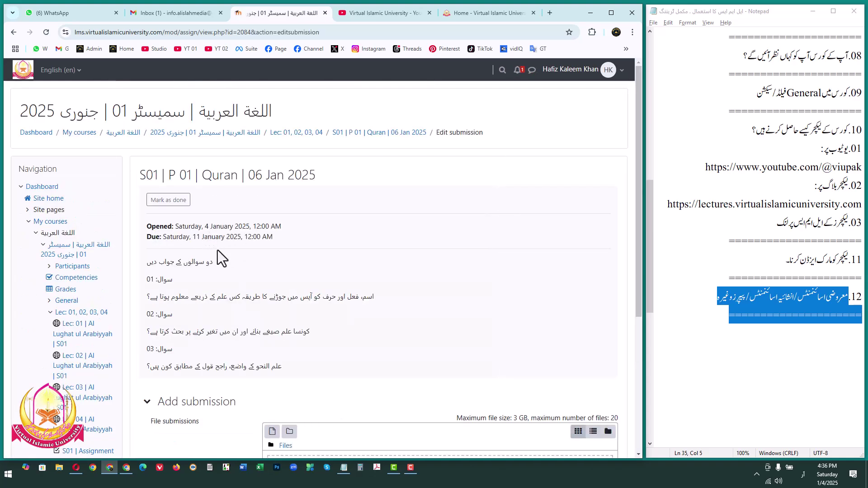
pyautogui.moveTo(321, 365); pyautogui.dragTo(224, 265)
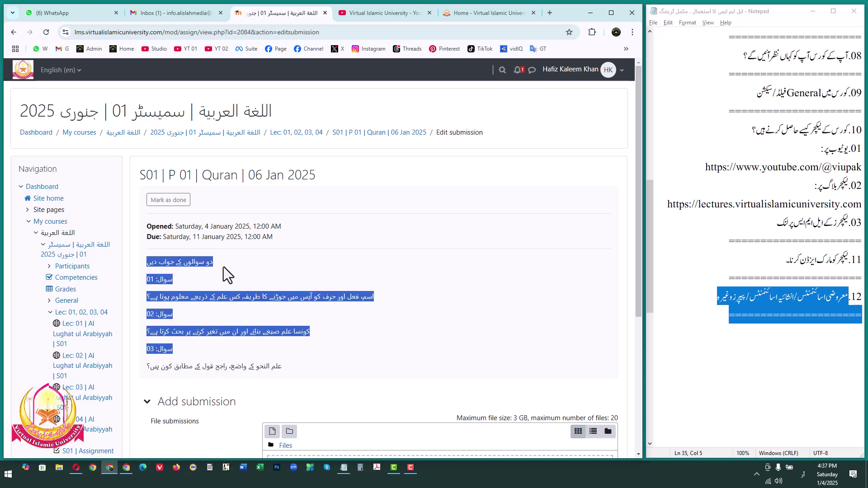
pyautogui.scroll(-2, 223, 267)
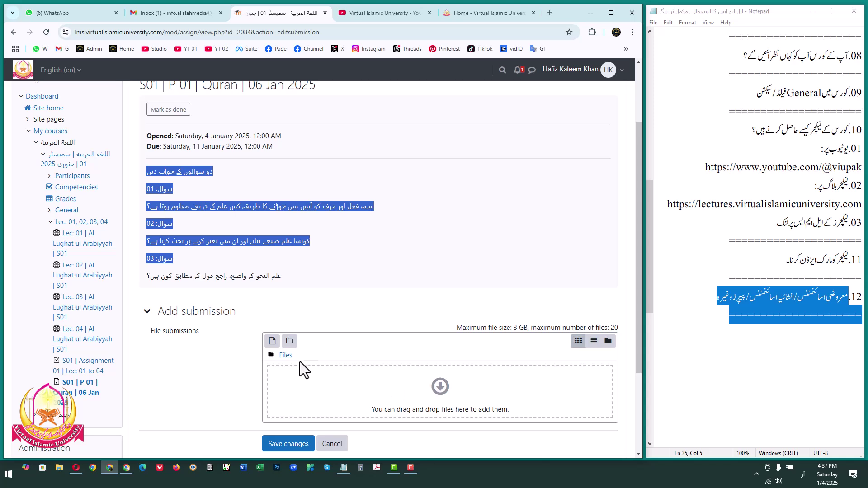
pyautogui.scroll(-1, 319, 315)
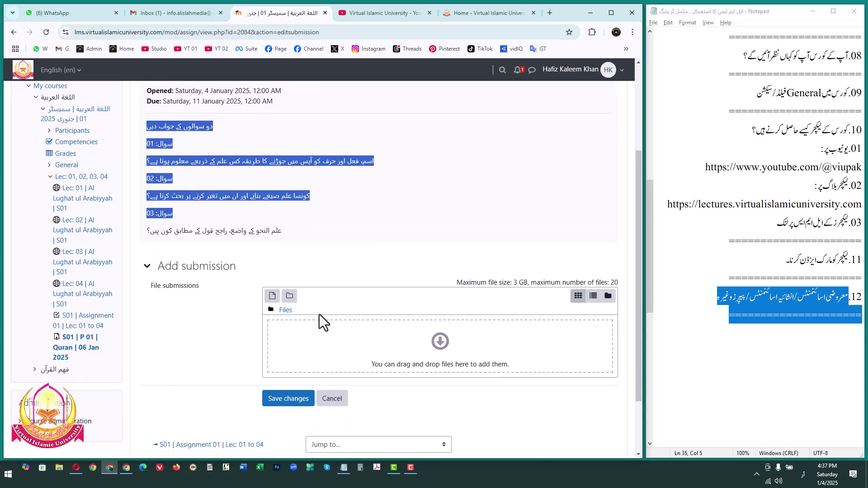
pyautogui.scroll(1, 319, 313)
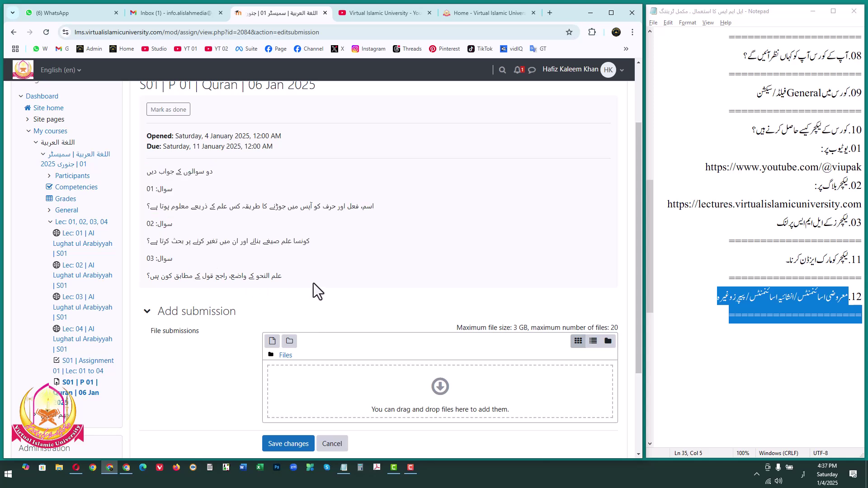
# Step: Highlight the text of question 03 on the paper's submission form
pyautogui.moveTo(313, 283); pyautogui.dragTo(153, 283)
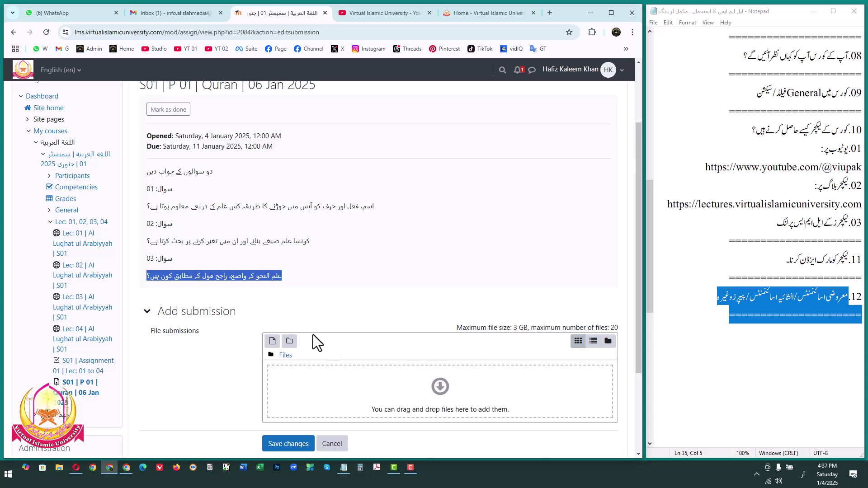
pyautogui.click(314, 283)
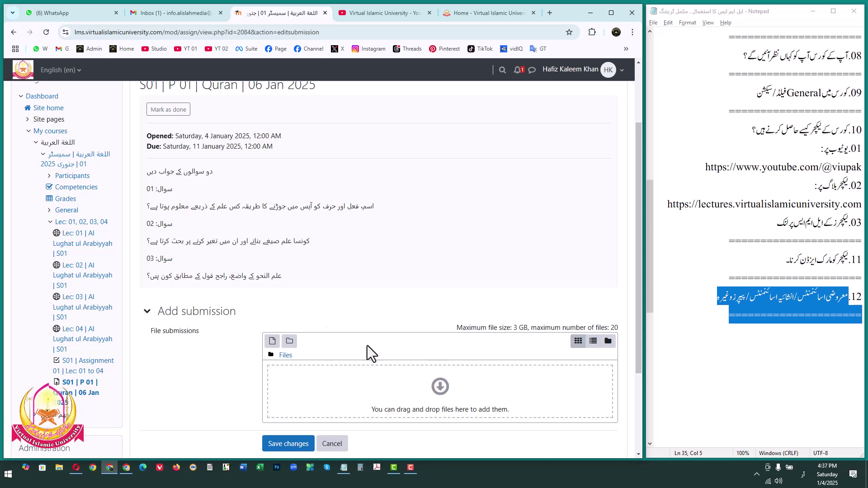
pyautogui.moveTo(300, 275); pyautogui.dragTo(265, 271)
# Step: Try to save the paper's submission without attaching a file, look over the form, and cancel the submission
pyautogui.click(284, 446)
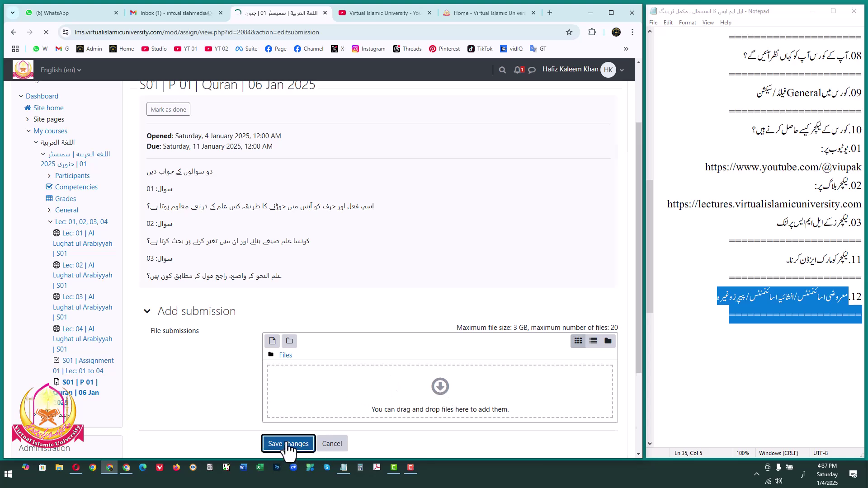
pyautogui.scroll(-5, 316, 321)
pyautogui.scroll(5, 289, 336)
pyautogui.scroll(-5, 272, 346)
pyautogui.scroll(4, 213, 339)
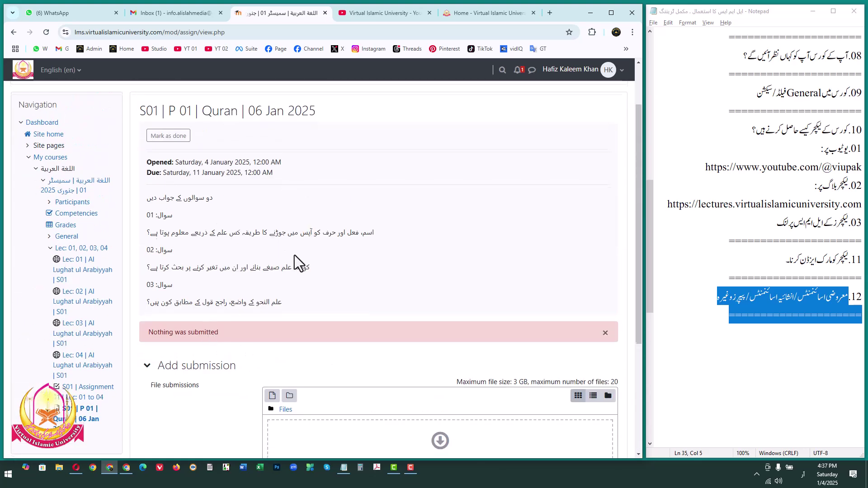
pyautogui.scroll(-4, 293, 262)
pyautogui.scroll(4, 207, 319)
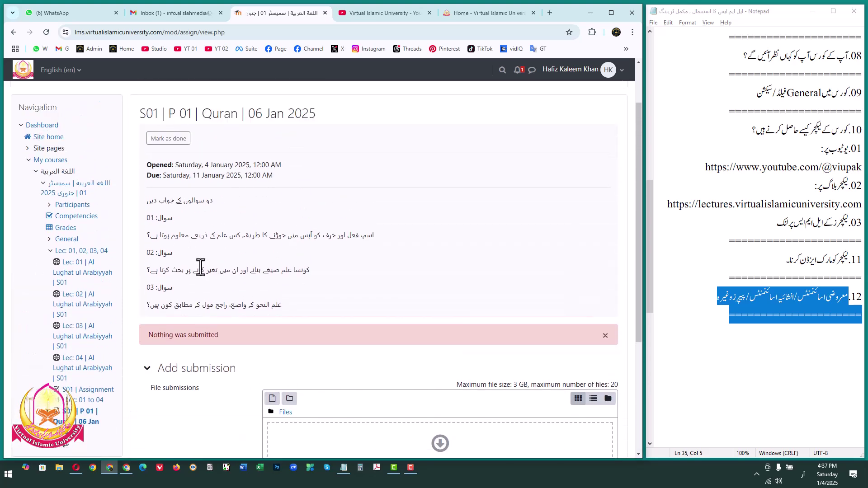
pyautogui.scroll(-4, 244, 289)
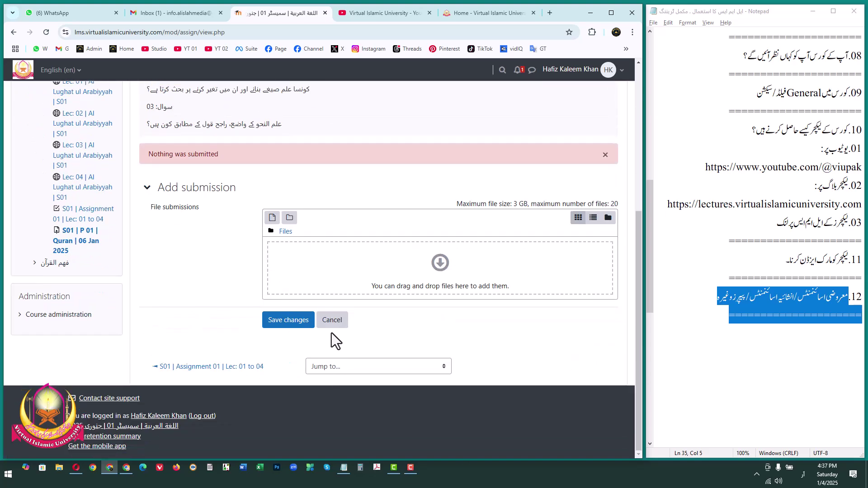
pyautogui.click(332, 321)
pyautogui.scroll(-5, 281, 287)
pyautogui.scroll(5, 280, 298)
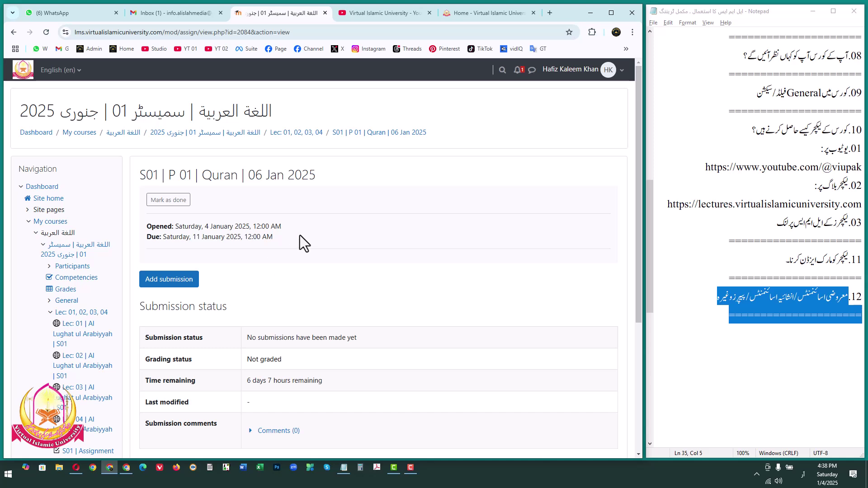
# Step: Mark the S01 | P 01 | Quran | 06 Jan 2025 paper as done and go to the My courses page
pyautogui.click(159, 201)
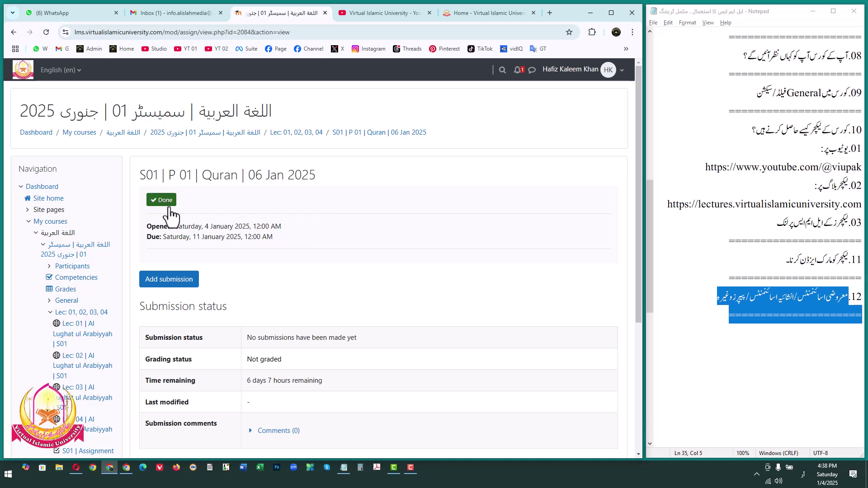
pyautogui.click(77, 136)
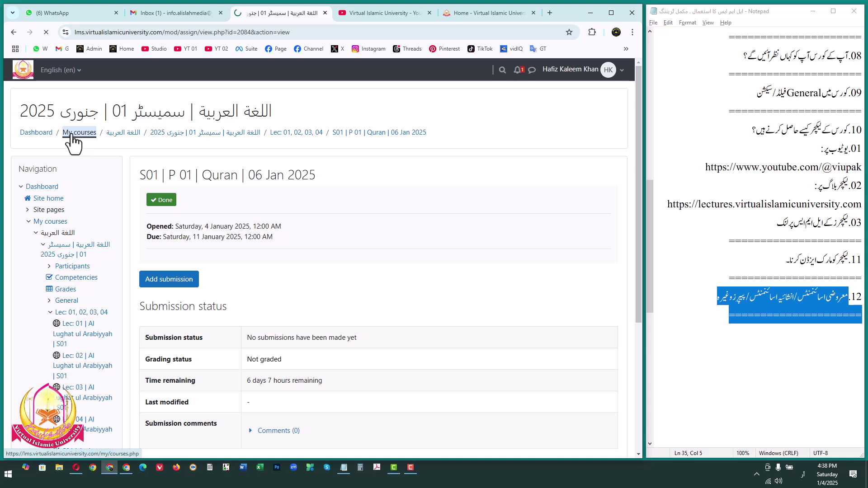